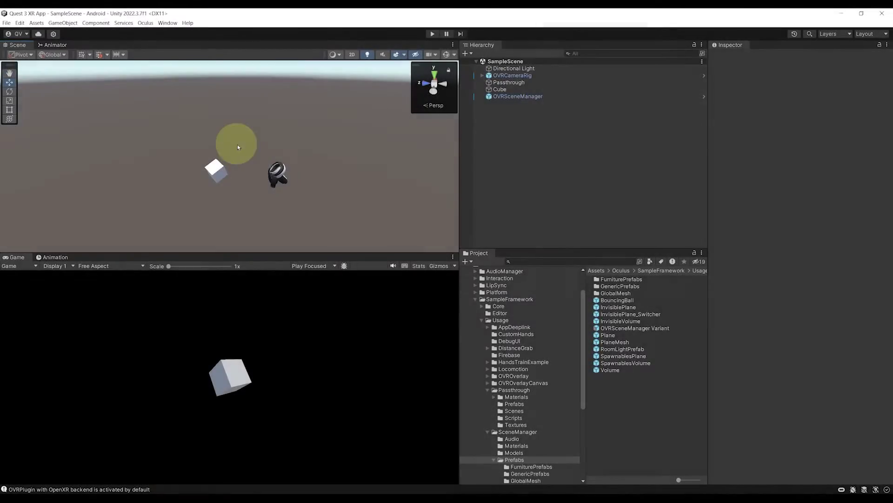
left_click_drag(251, 156, 247, 110, "alt")
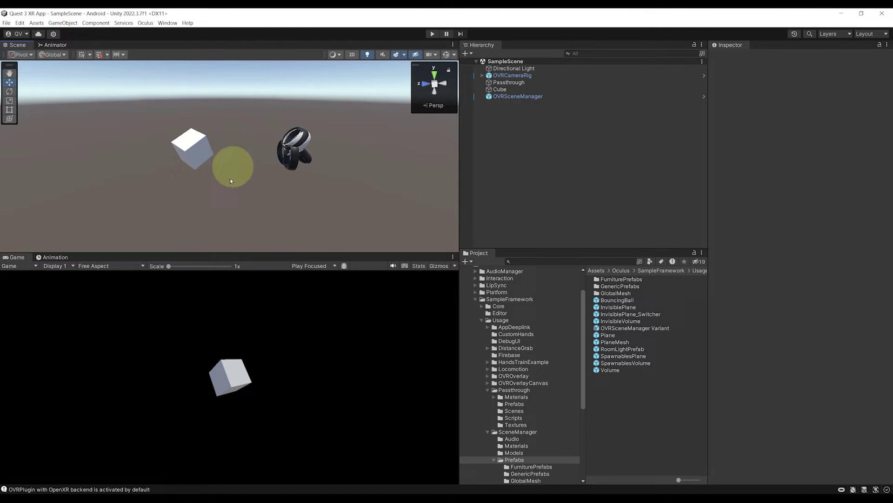
left_click_drag(233, 163, 247, 149, "alt")
left_click(243, 147)
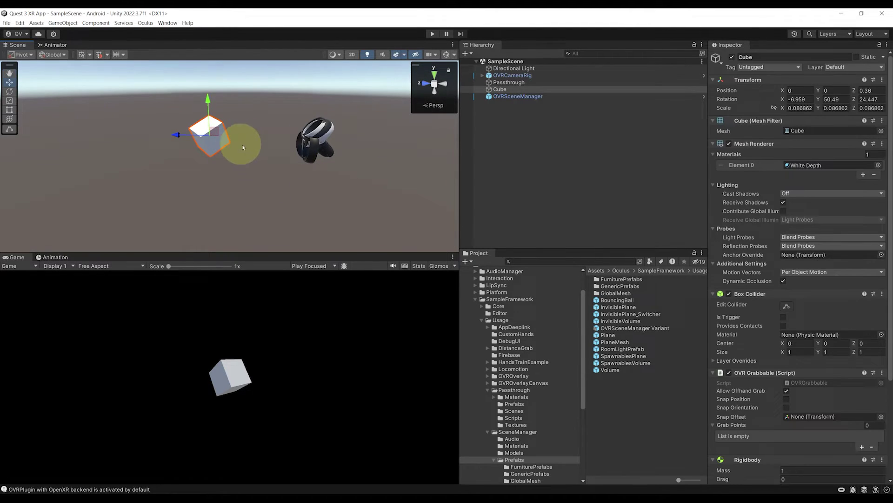
left_click(469, 137)
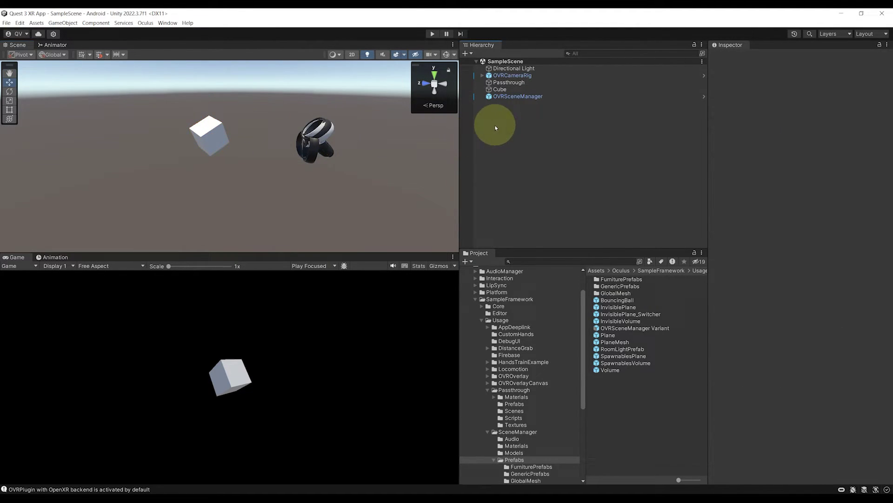
Add a Quad to the scene, lay it flat with an X rotation of 90, and scale it uniformly to about 0.16.
right_click(492, 125)
mouse_move(542, 233)
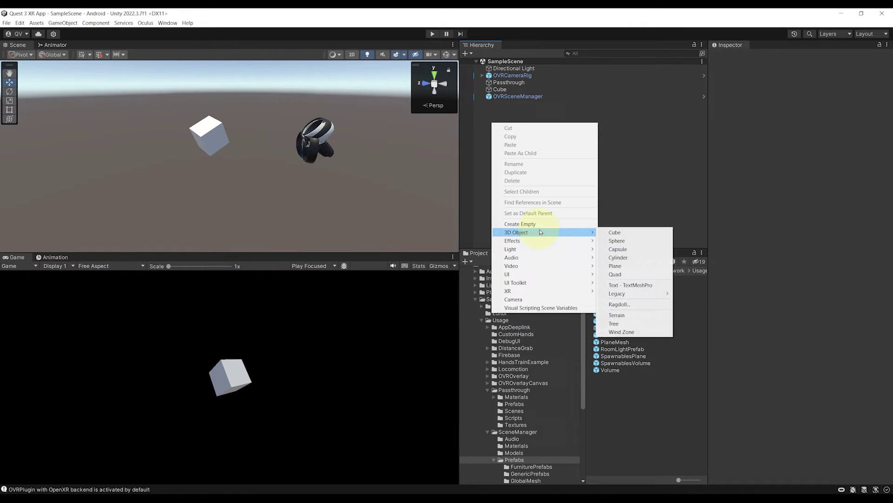
left_click(621, 277)
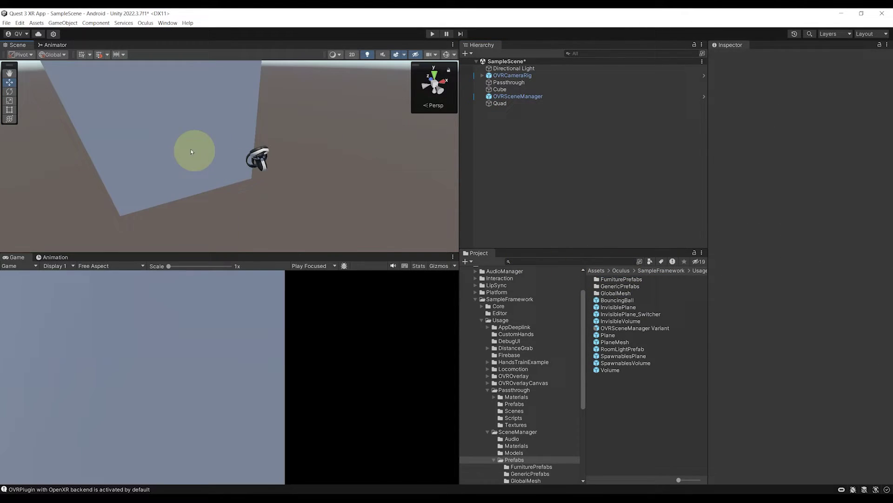
left_click_drag(191, 136, 227, 181, "alt")
key("e")
key("r")
Copy the Cube's position and paste it onto the Quad.
left_click(512, 92)
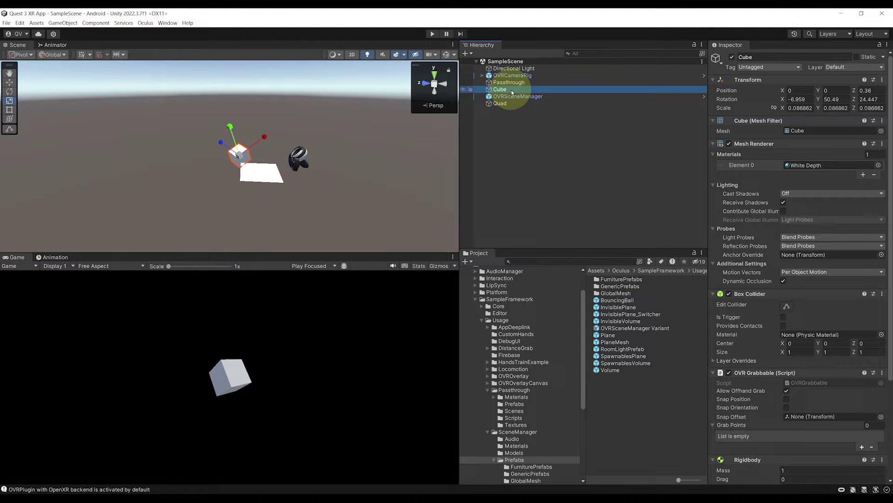
right_click(755, 81)
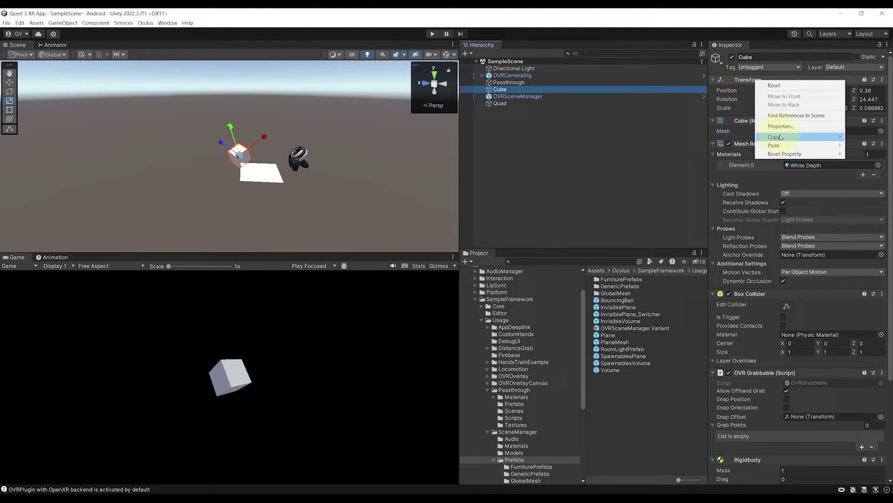
mouse_move(777, 137)
left_click(710, 137)
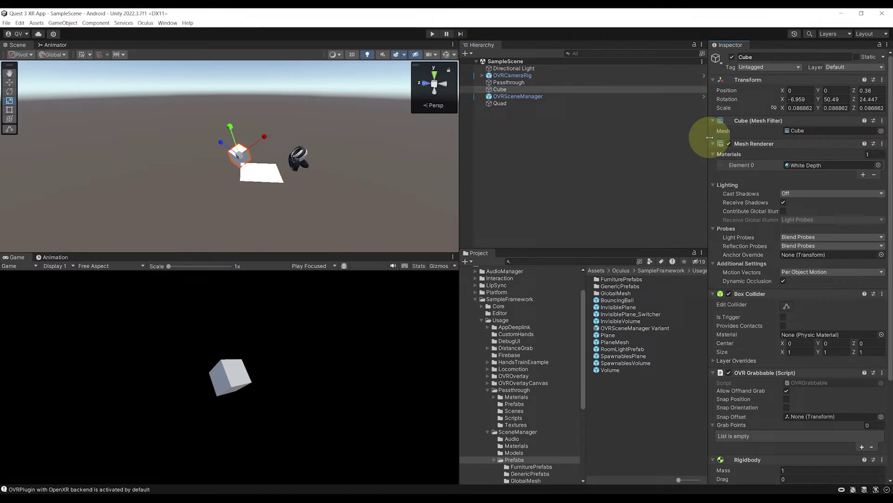
left_click(500, 102)
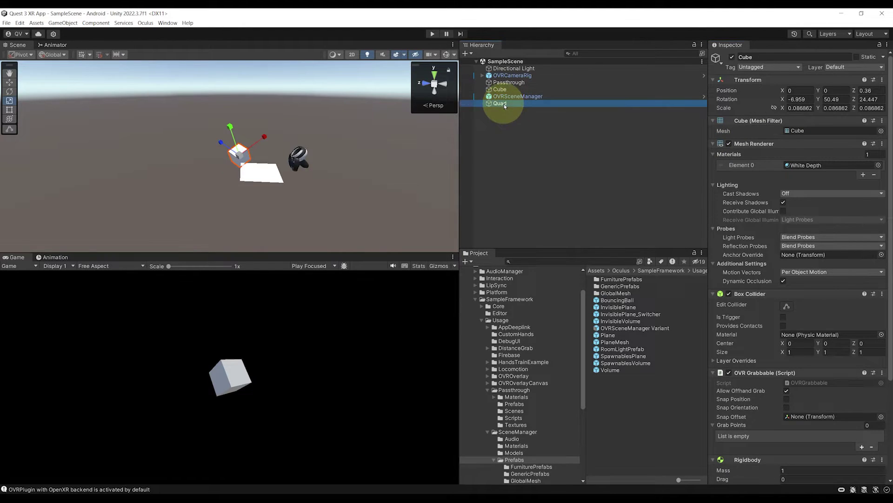
right_click(745, 84)
mouse_move(767, 148)
left_click(706, 148)
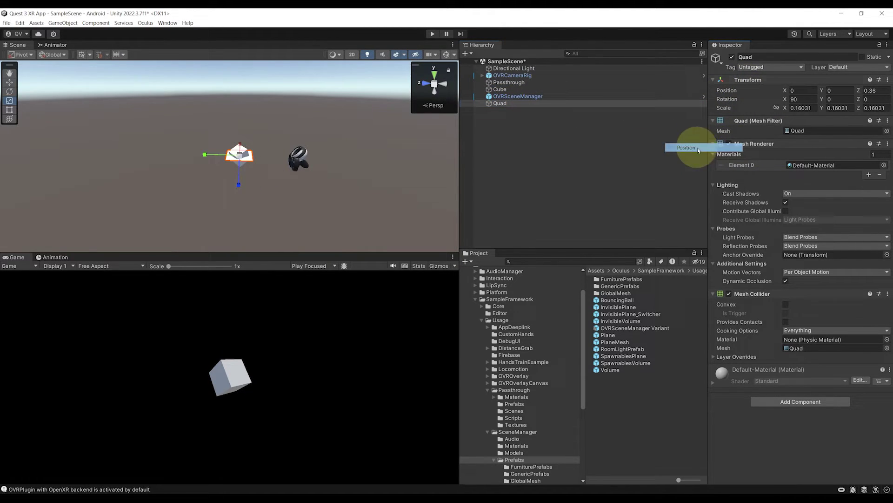
Enlarge the scene view and lower the Quad beneath the cube to a Y position of about -0.095.
left_click_drag(342, 160, 280, 329, "alt")
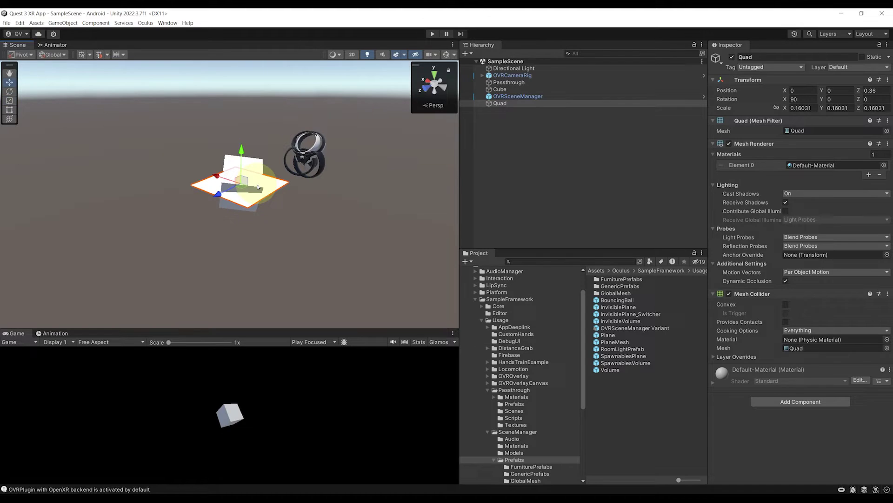
left_click_drag(241, 155, 352, 137)
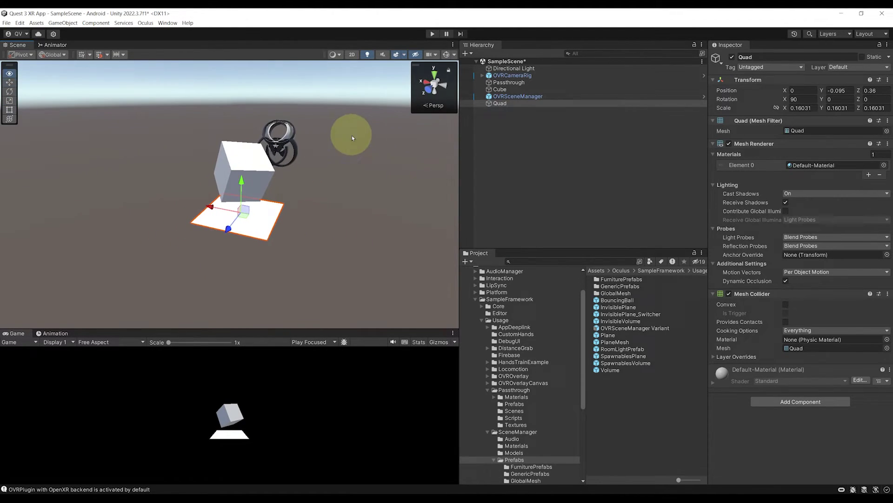
left_click_drag(287, 158, 322, 159, "alt")
mouse_move(178, 168)
left_mouse_down("alt")
mouse_move(309, 160)
mouse_move(182, 163)
left_mouse_up("alt")
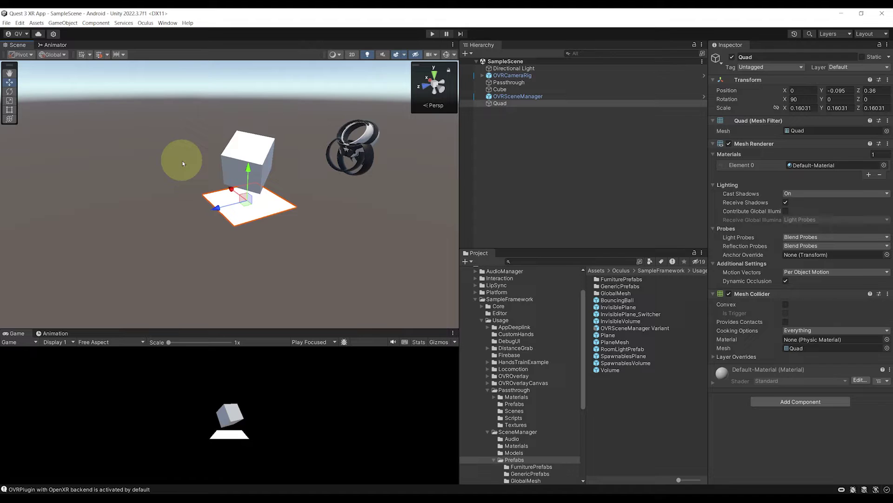
Enable Alpha Is Transparency for the White Circle Fade texture in the Assets folder and apply the import settings.
scroll(520, 326, "up", 2)
left_click(469, 297)
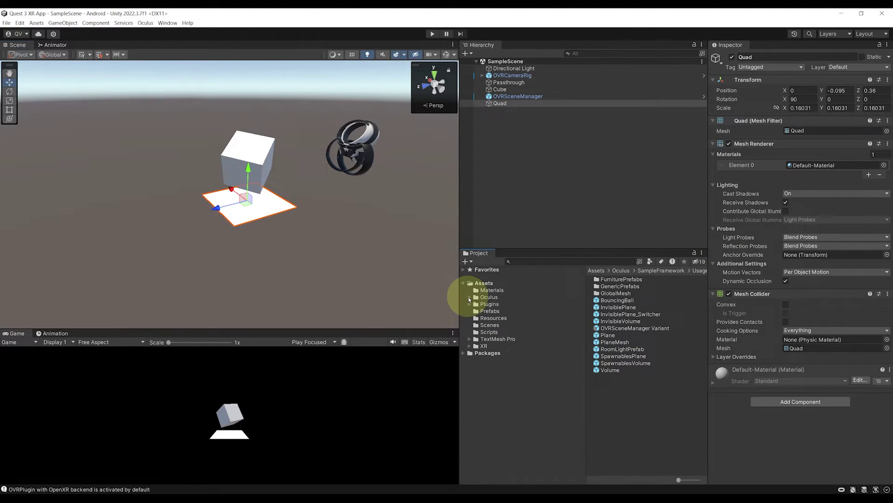
left_click_drag(263, 139, 254, 145, "alt")
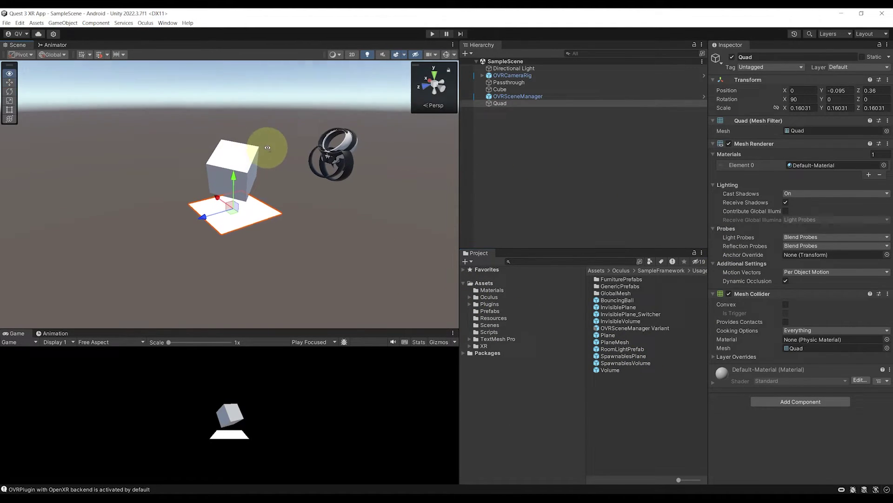
left_click(484, 283)
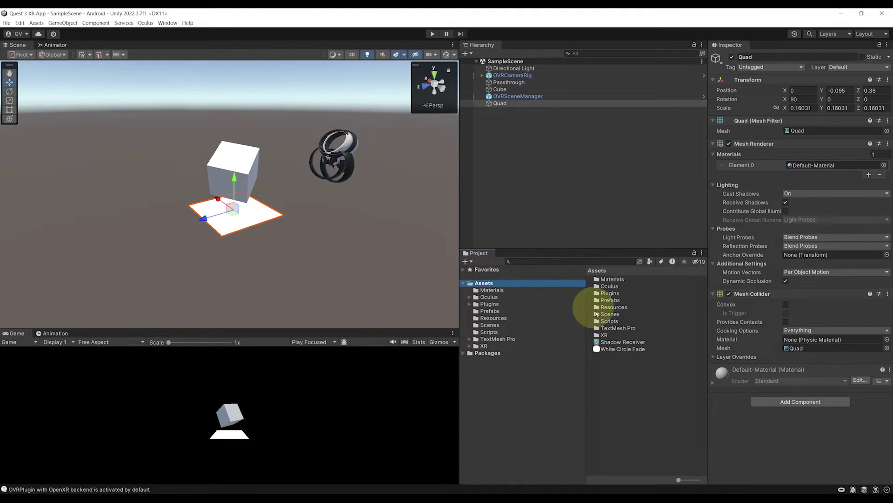
left_click(621, 349)
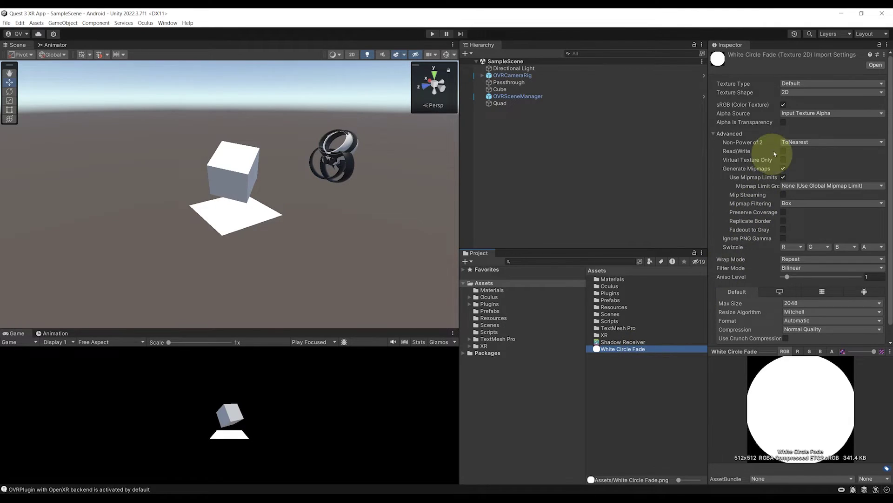
left_click(783, 122)
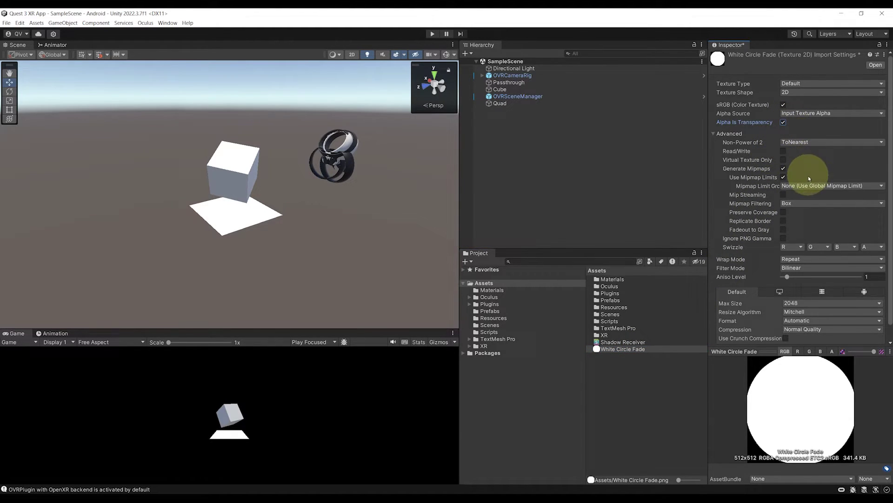
scroll(805, 232, "down", 1)
left_click(876, 338)
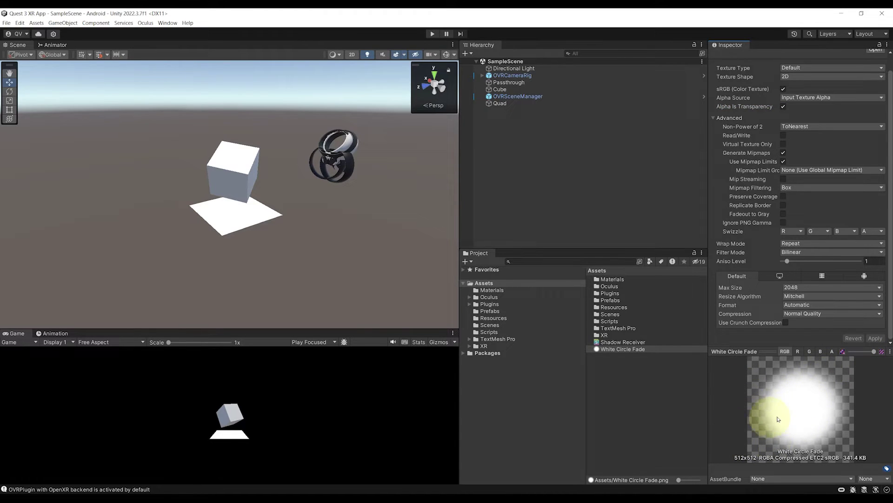
left_click(500, 102)
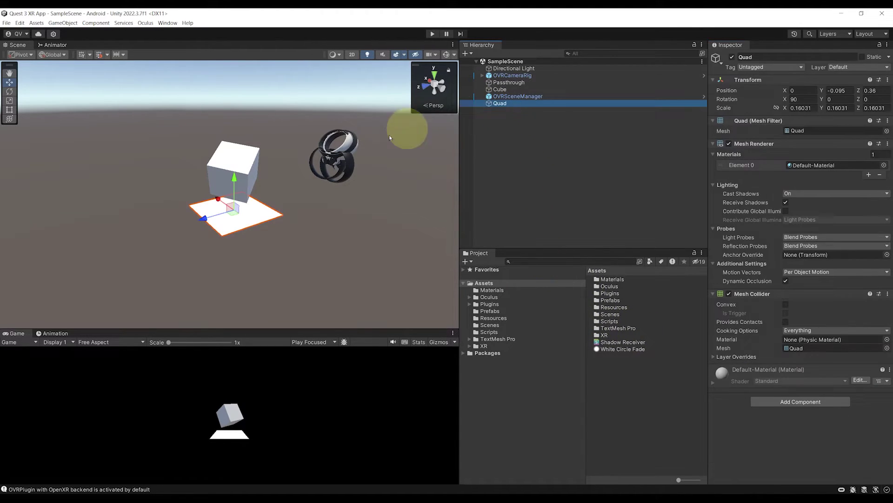
left_click_drag(409, 130, 270, 163, "alt")
scroll(298, 170, "up", 5)
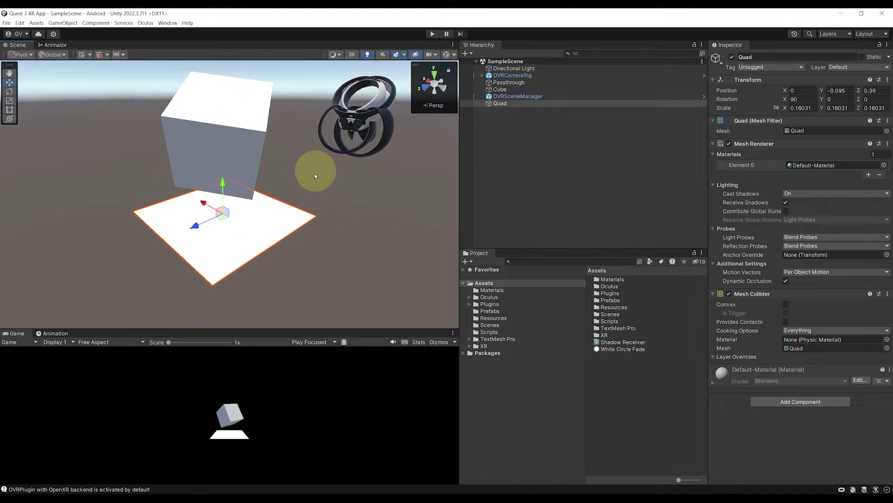
left_click_drag(345, 227, 245, 197, "alt")
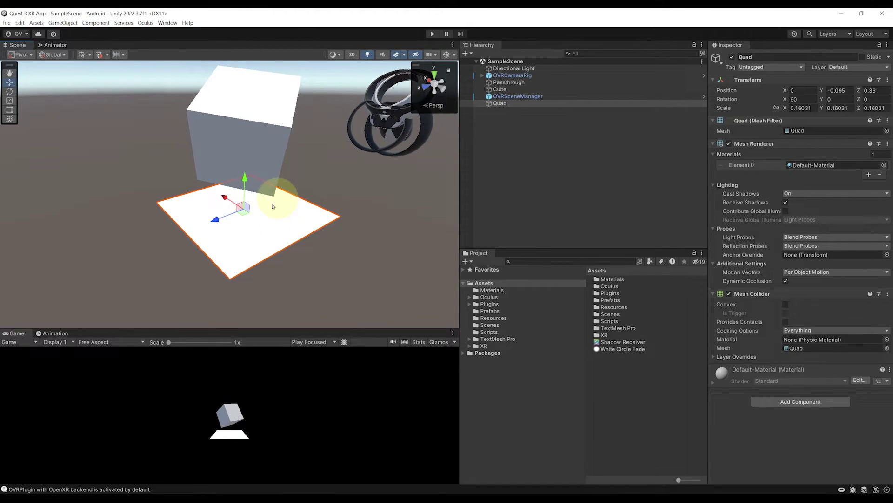
left_click_drag(356, 226, 634, 383, "alt")
Create a new material named Blob Shadow in the Assets folder.
left_click(598, 368)
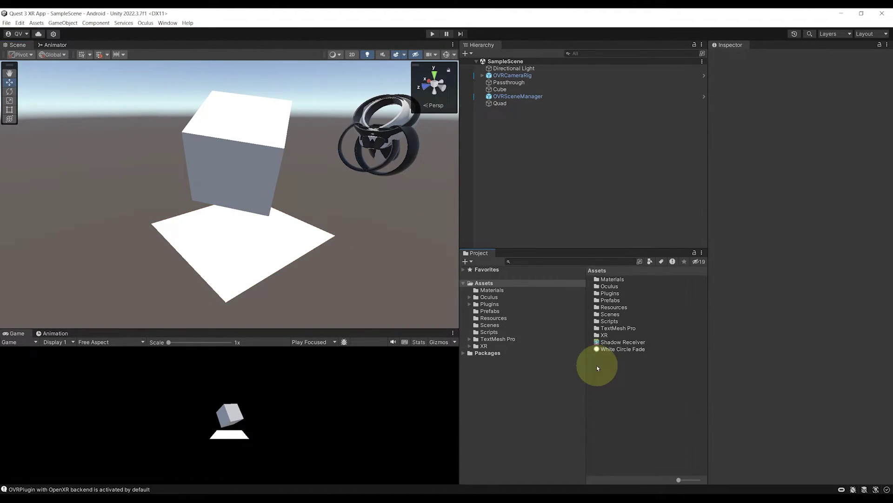
right_click(598, 368)
mouse_move(623, 153)
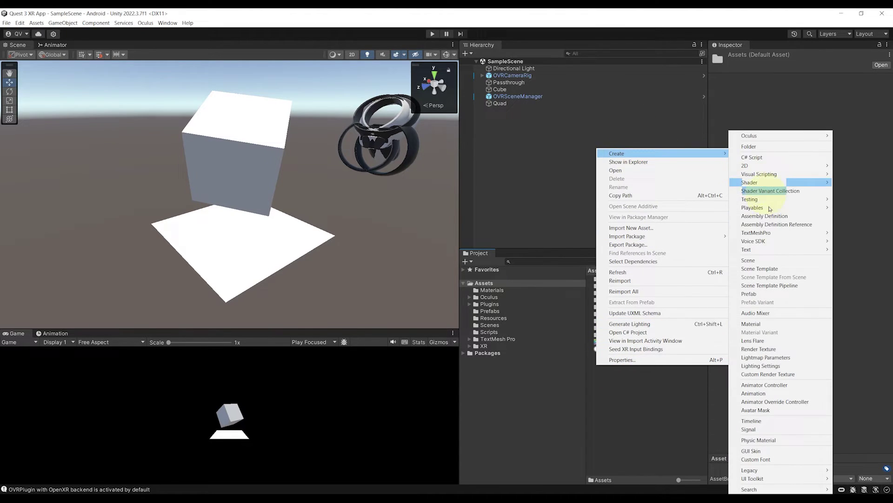
left_click(761, 324)
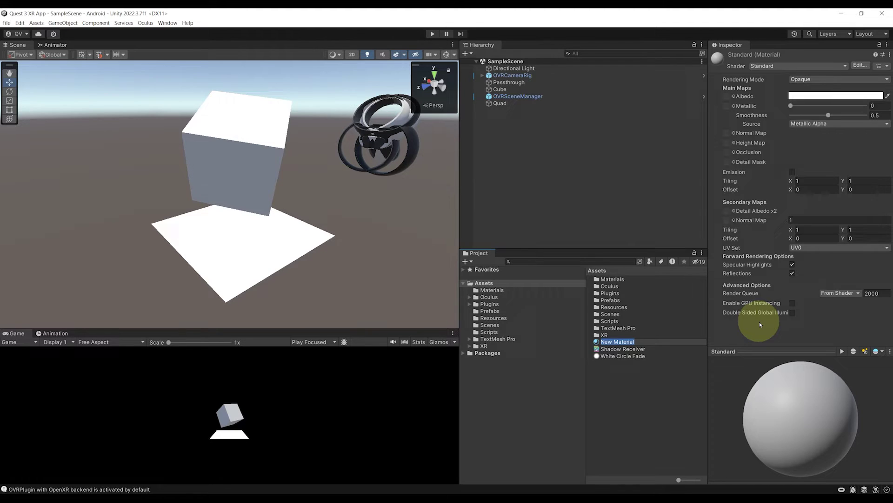
type("Blob Shadow")
key("Return")
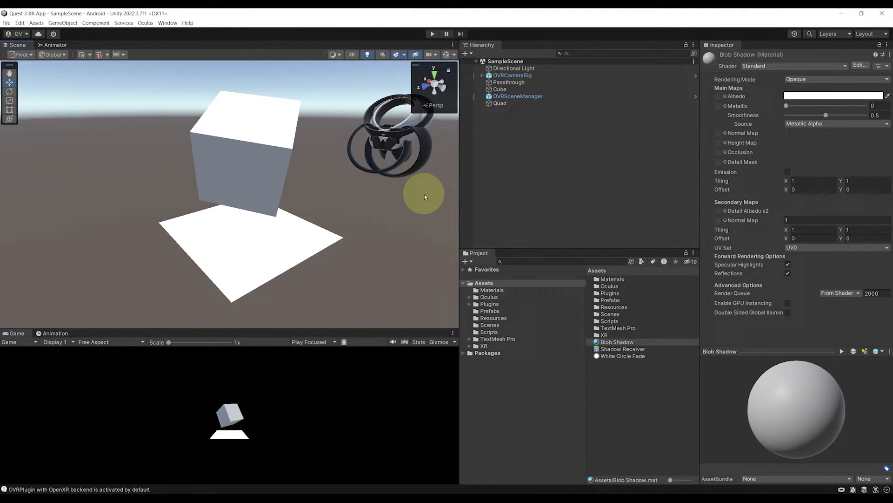
Set the Blob Shadow material's shader to Unlit/TransparentTexture.
left_click(770, 66)
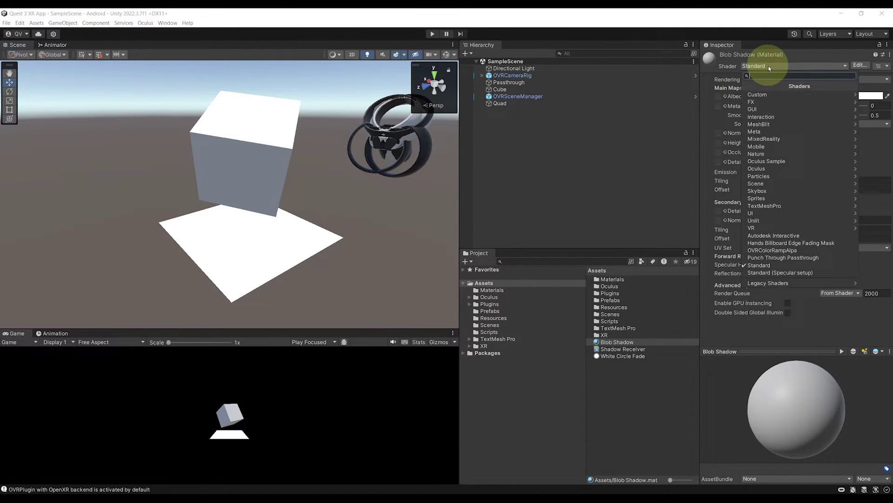
left_click(754, 221)
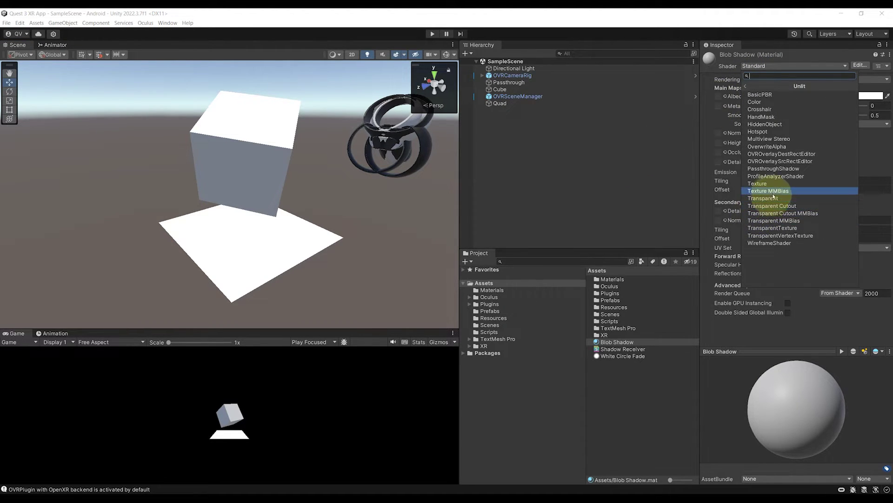
left_click(794, 229)
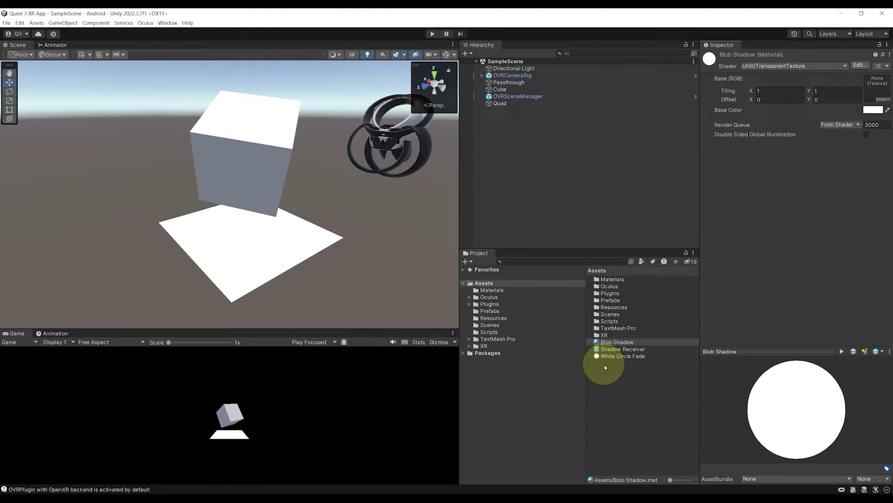
Assign White Circle Fade as the Blob Shadow material's base texture and apply the material to the Quad.
left_click_drag(614, 356, 792, 136)
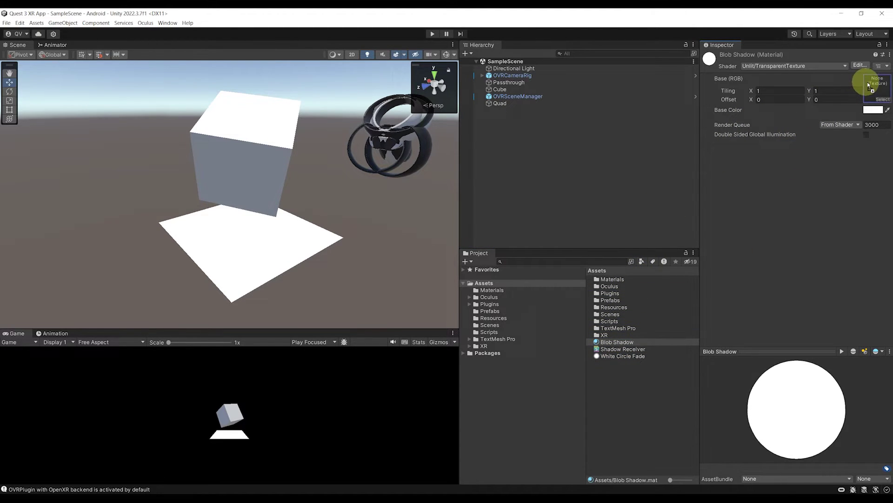
left_click_drag(868, 85, 873, 85)
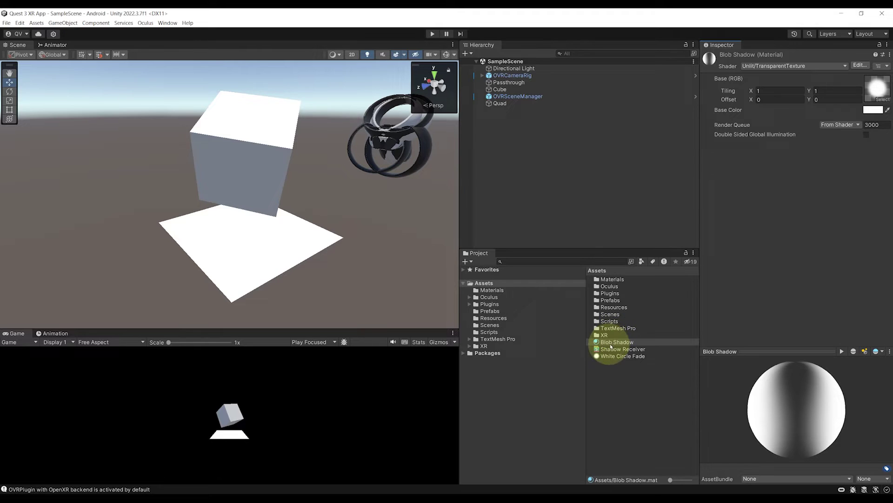
left_click_drag(607, 341, 266, 252)
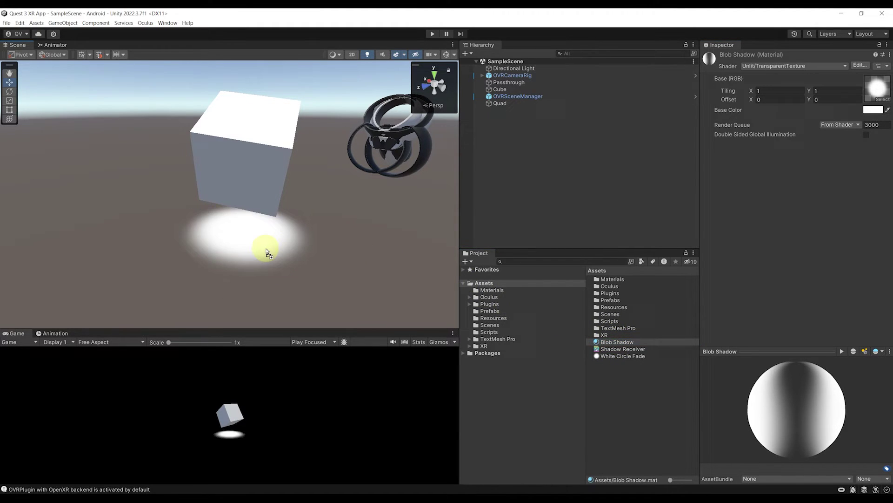
left_click_drag(349, 183, 529, 183, "alt")
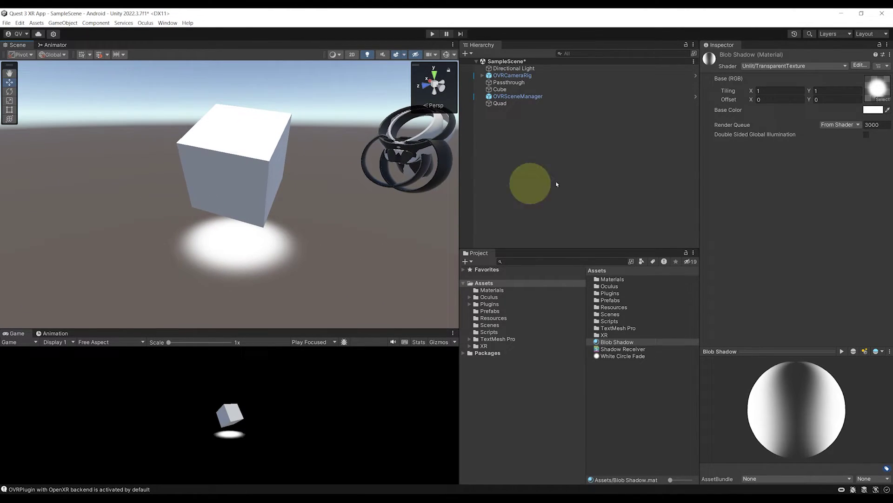
Set the Blob Shadow material's base color to near-black 0D0D0D with an alpha of 205.
left_click(883, 113)
mouse_move(830, 171)
left_mouse_down()
mouse_move(813, 205)
mouse_move(802, 203)
left_mouse_up()
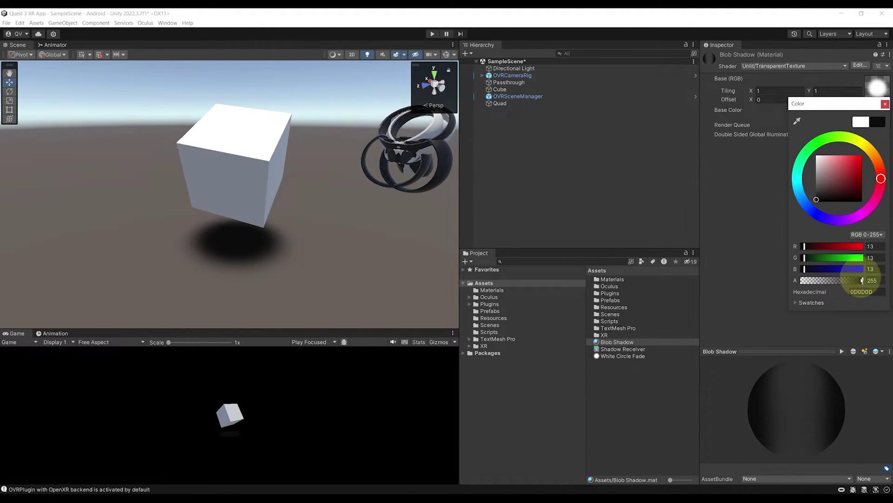
mouse_move(862, 280)
left_mouse_down()
mouse_move(817, 281)
mouse_move(862, 281)
mouse_move(851, 284)
left_mouse_up()
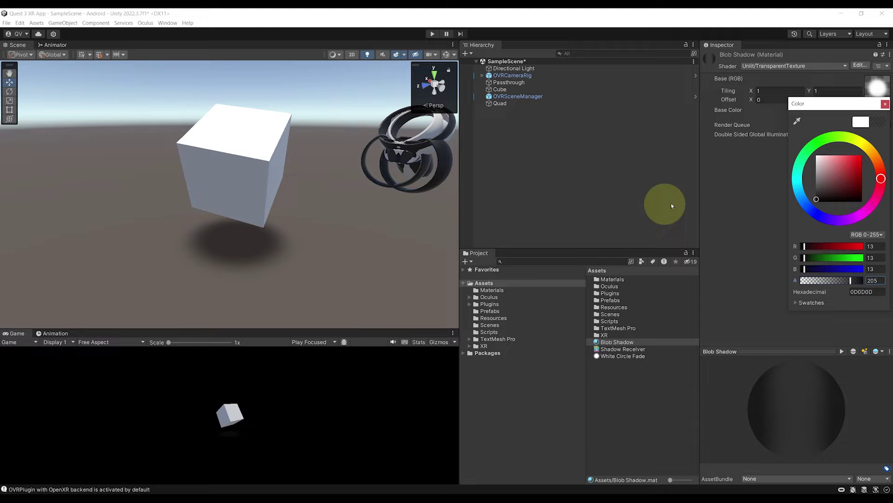
Close the color picker and save the scene with the Blob Shadow material's changes.
left_click(752, 203)
key("ctrl+s")
scroll(255, 234, "down", 3)
scroll(256, 234, "up", 3)
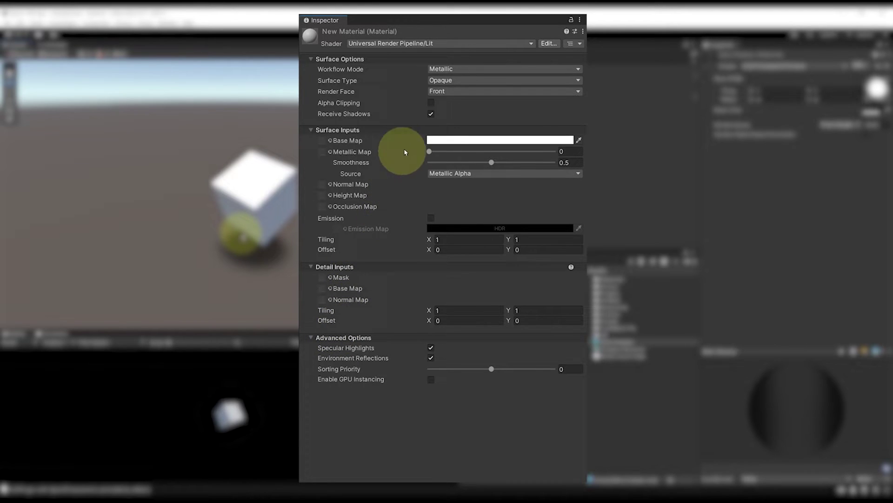
Set the new material's shader to Universal Render Pipeline/Unlit and its surface type to Transparent.
left_click(423, 45)
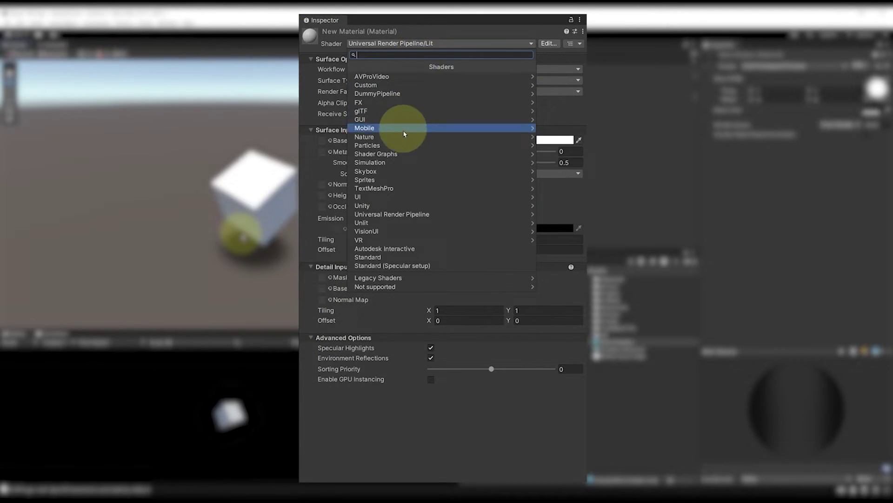
left_click(398, 214)
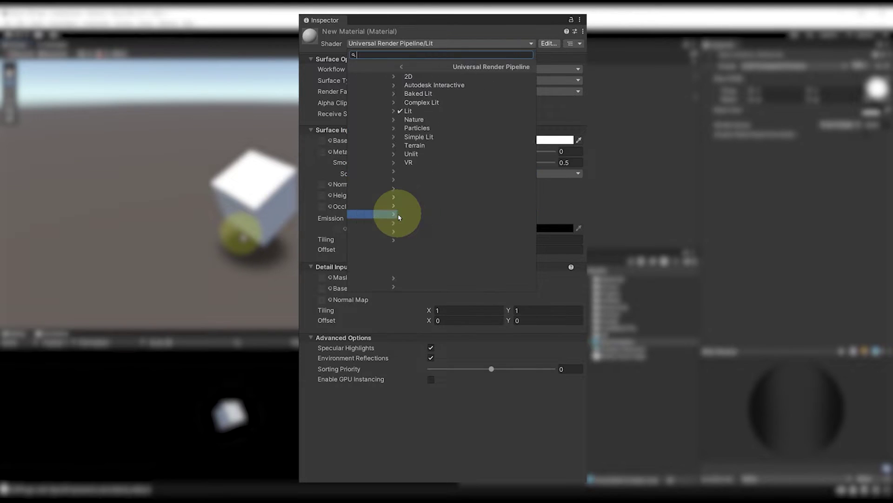
left_click(394, 155)
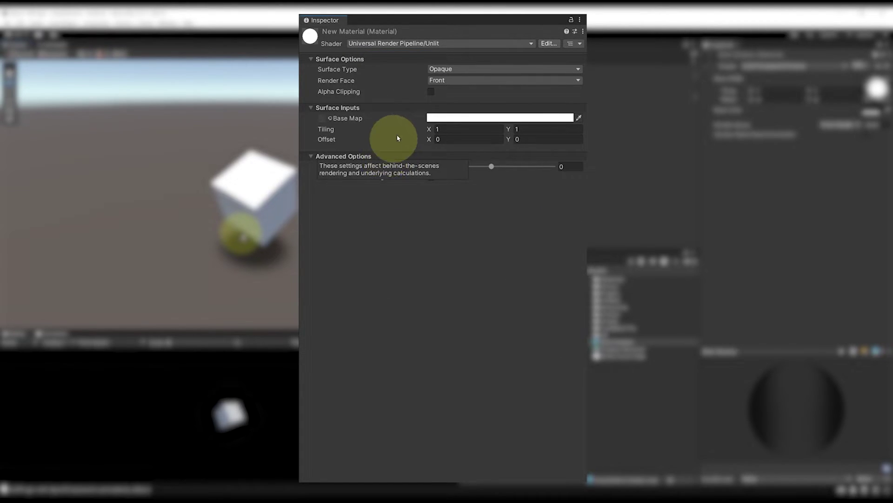
left_click(446, 69)
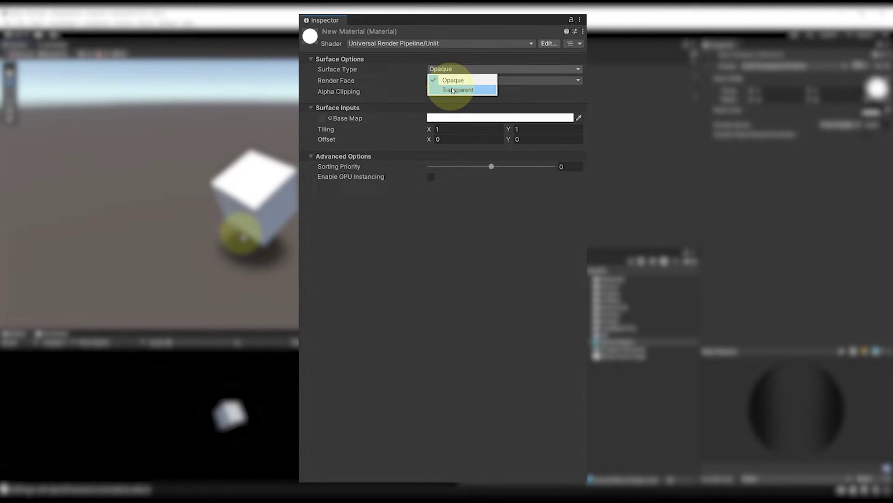
left_click(450, 89)
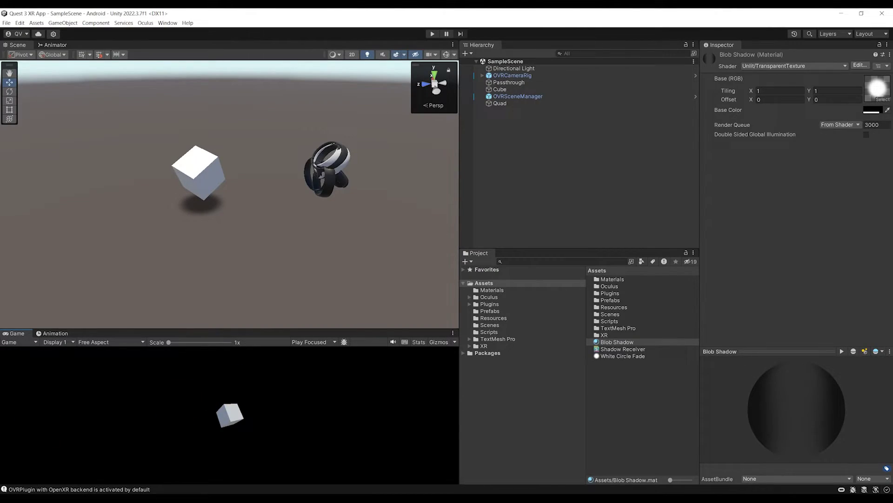
Create a new script named PlaceOnGround and add it to the Quad as a component.
right_click_drag(372, 184, 235, 187)
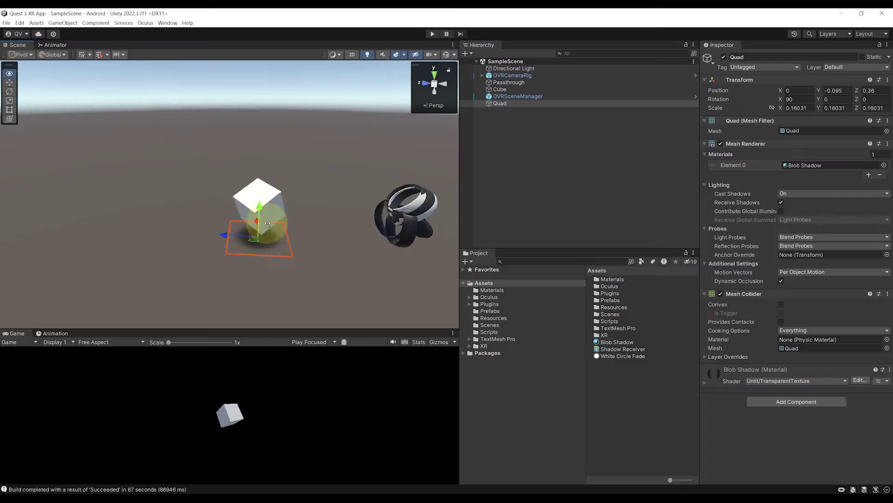
left_click_drag(255, 205, 261, 180, "alt")
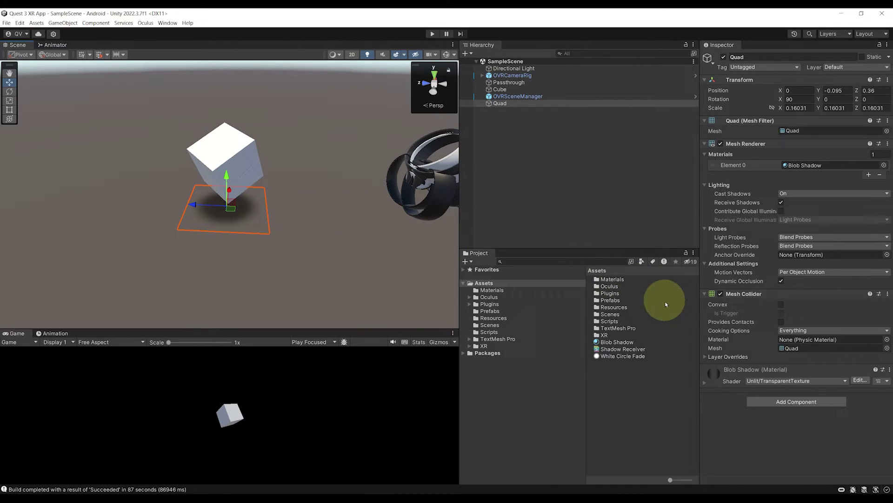
left_click(772, 401)
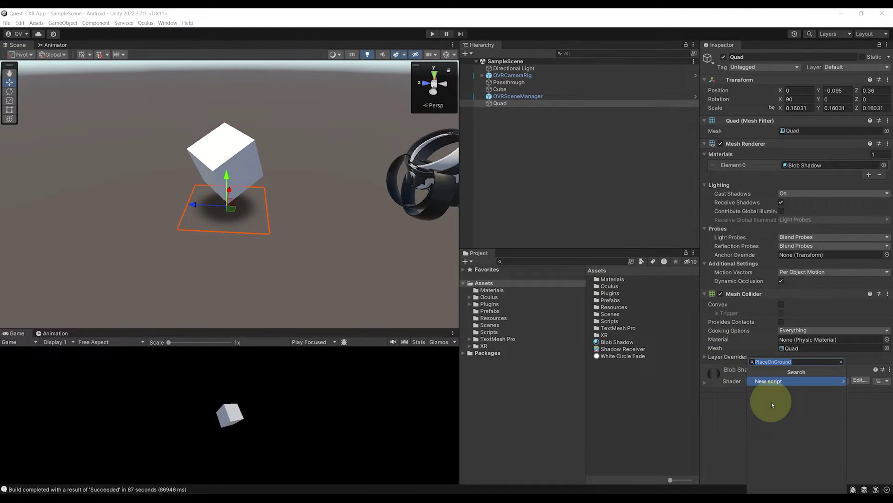
type("Pla")
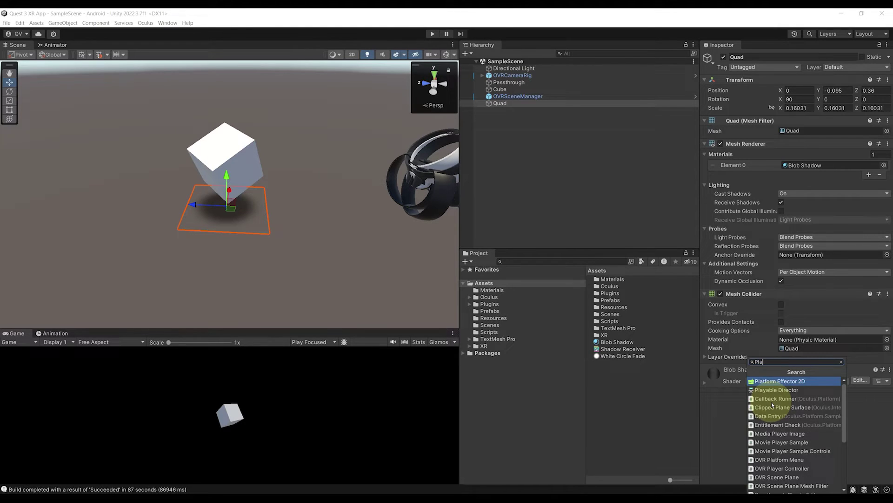
type("ceOnGround")
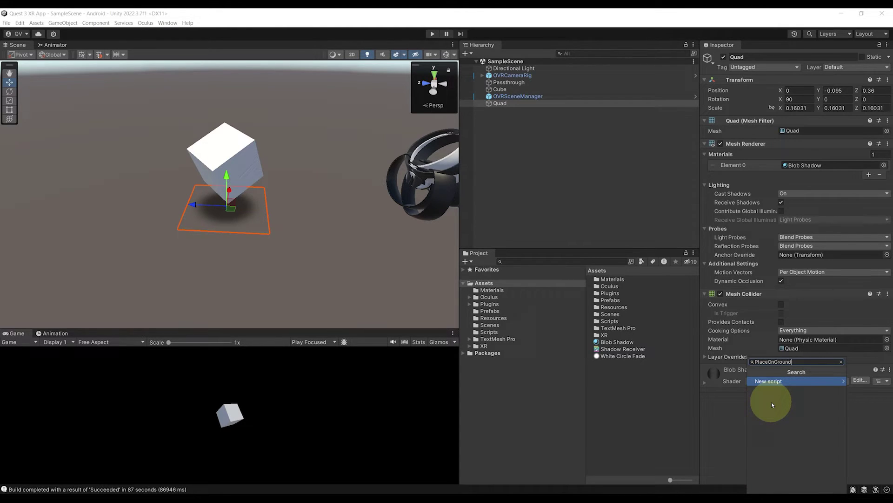
key("Return")
left_click(772, 401)
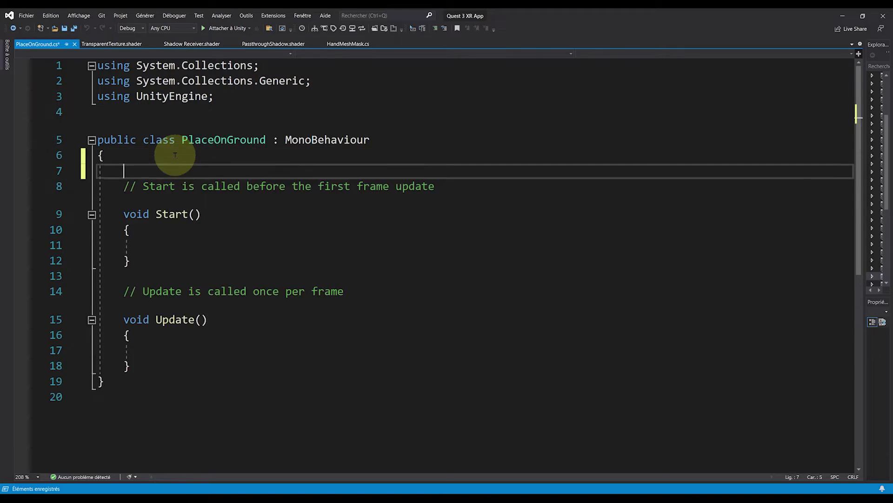
Declare the public fields Transform target and float raycastDistance = 2 at the start of the PlaceOnGround class, and save the script.
key("Return")
key("Up")
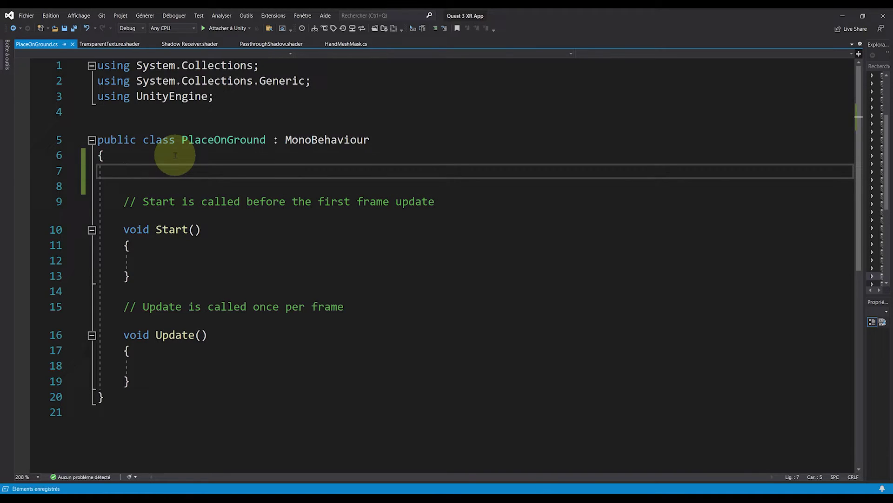
type("public")
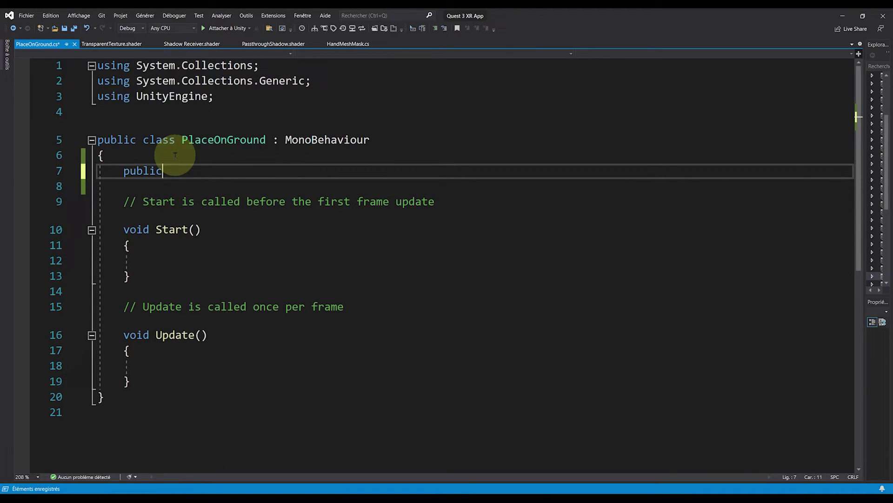
type(" Transform target;")
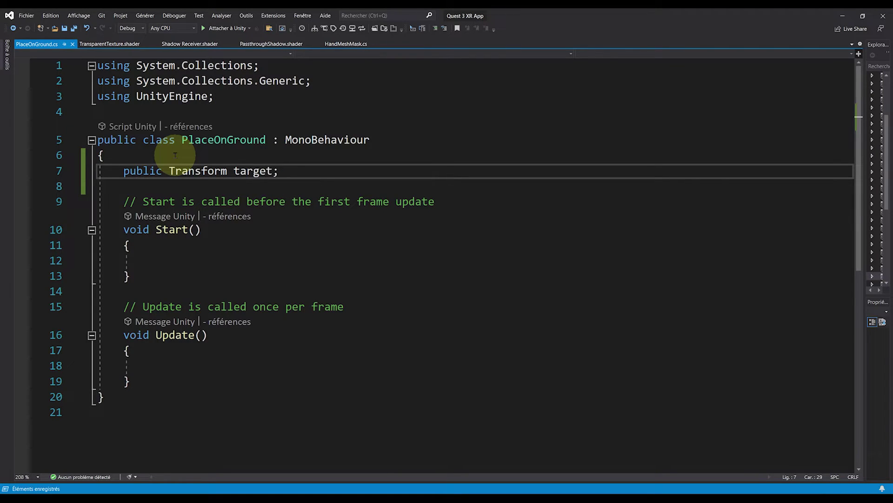
key("Return")
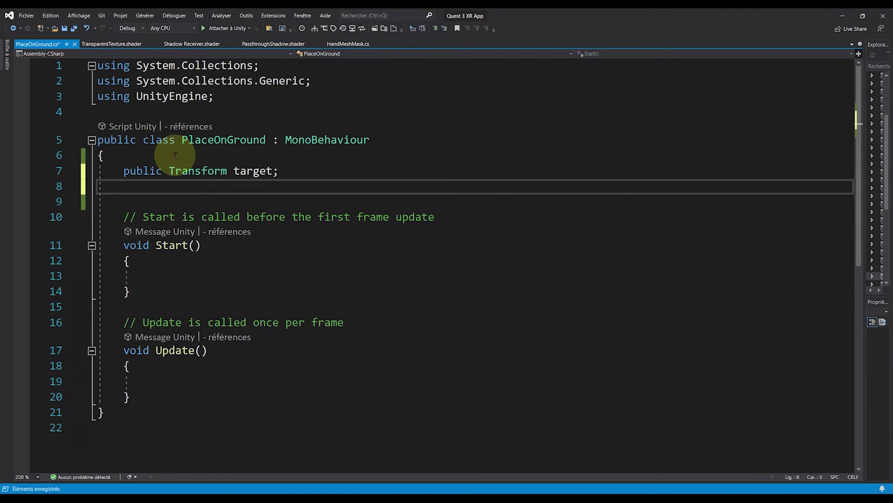
type("public f")
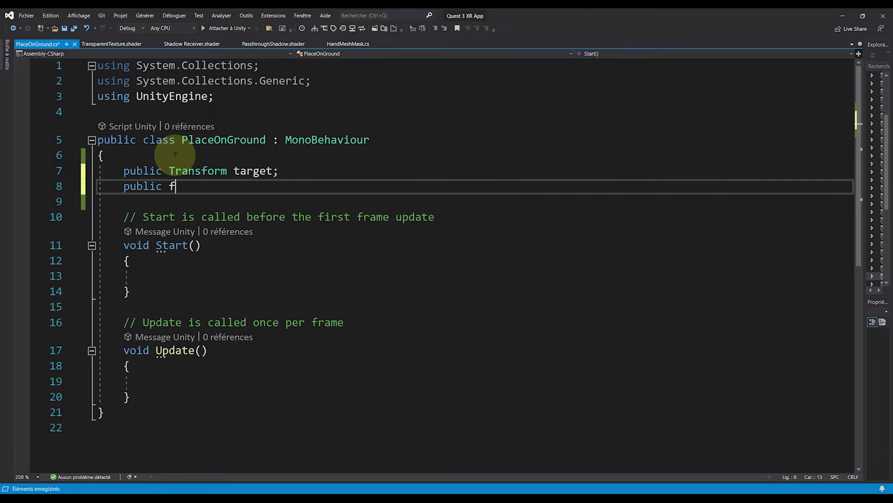
type("loat raycastDistance =")
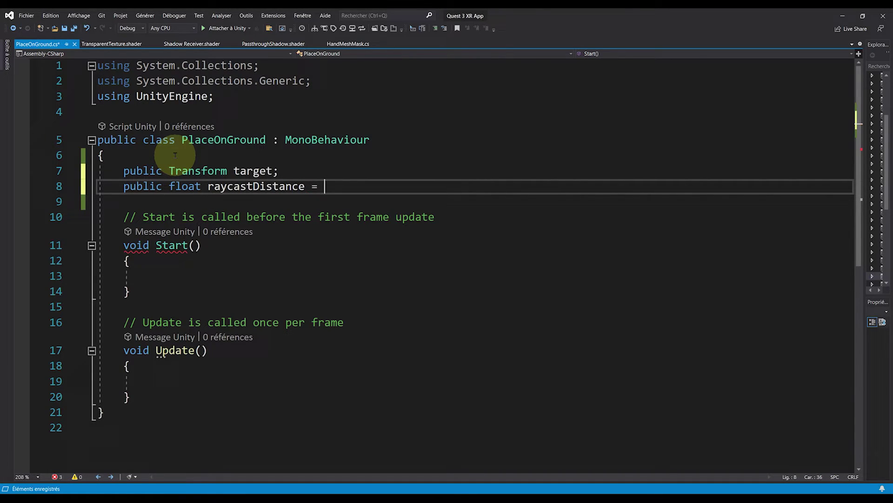
type(" 2;")
key("ctrl+s")
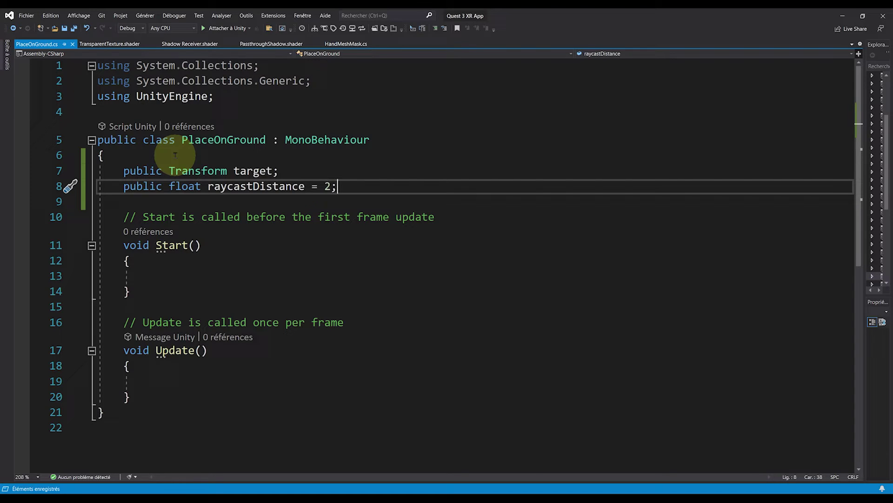
Declare the public fields LayerMask layerMask and float radius = 0.2f below raycastDistance, and save the script.
key("Return")
type("public ")
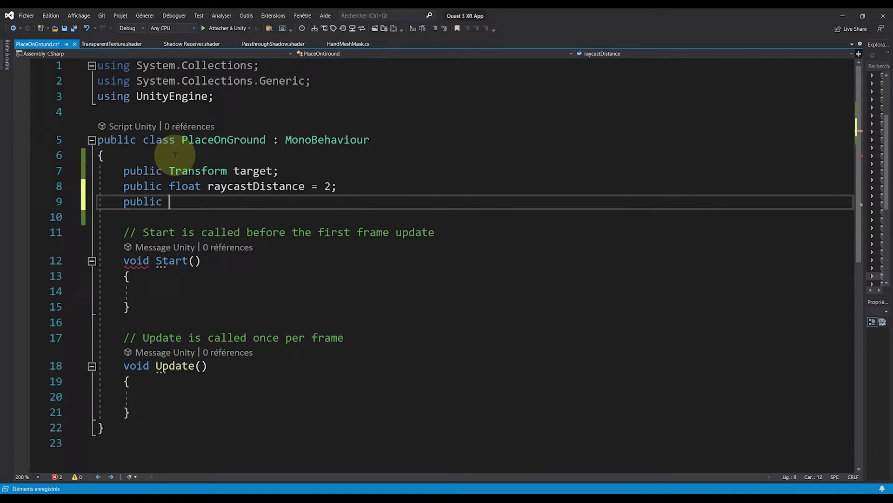
type("LayerMask ")
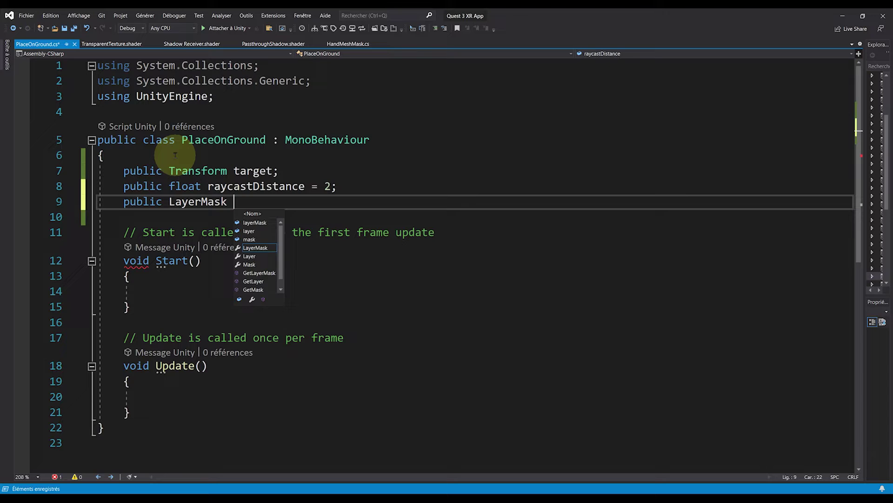
type("layerMask;")
key("Return")
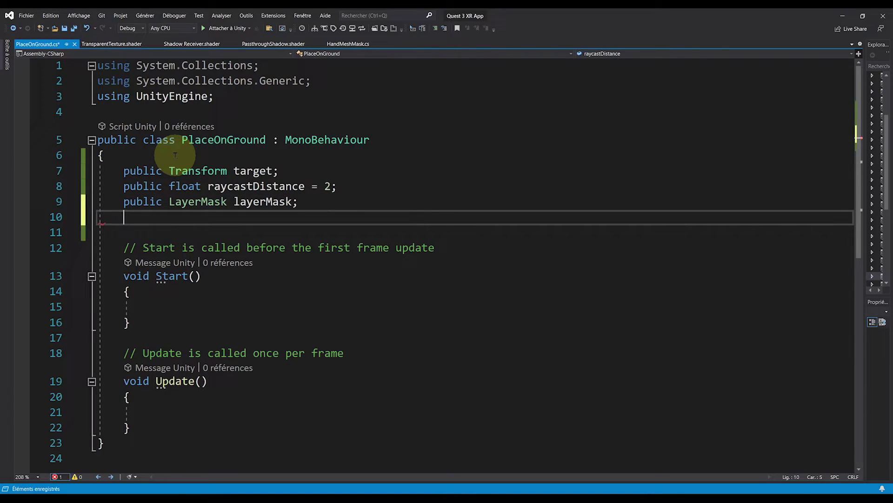
type("public ")
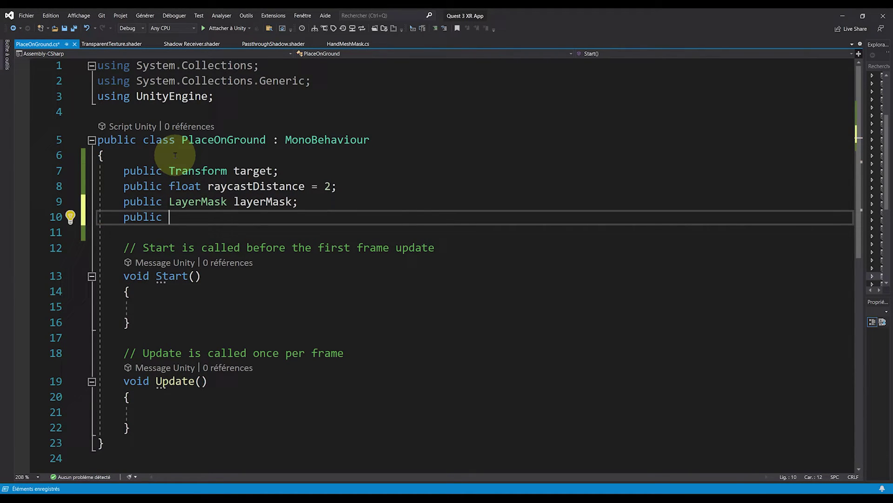
type("float radius = 0.2f;")
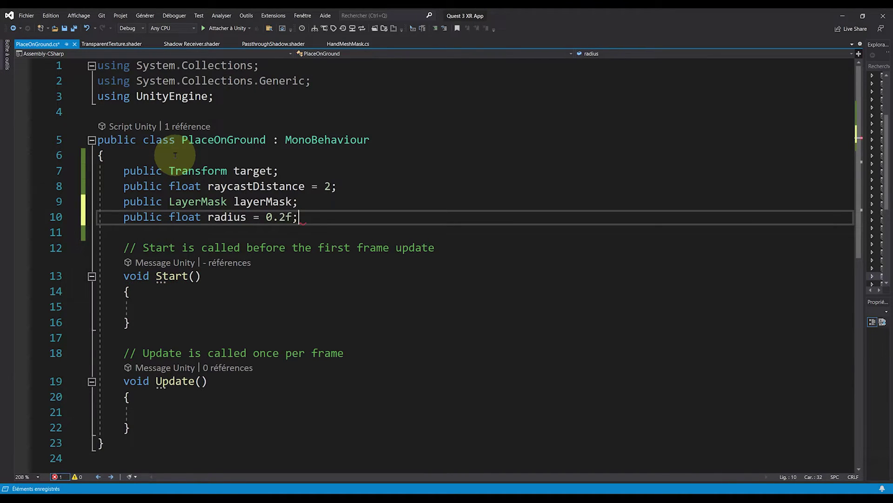
key("ctrl+s")
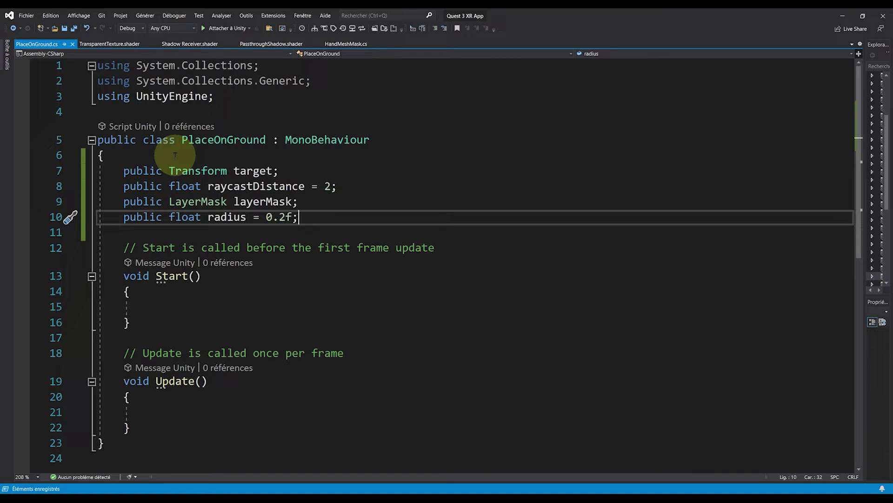
Declare a public float field verticalOffset = 0.02f below radius and save the script.
key("Return")
type("p")
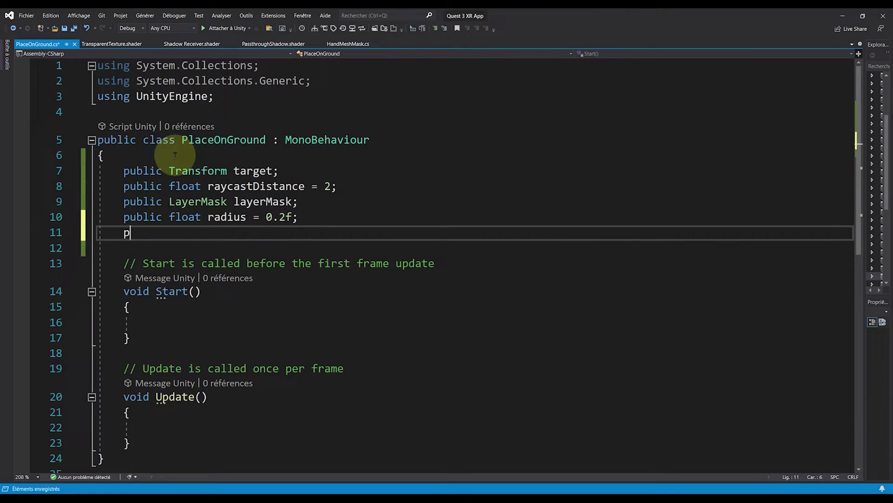
type("ublic float ver")
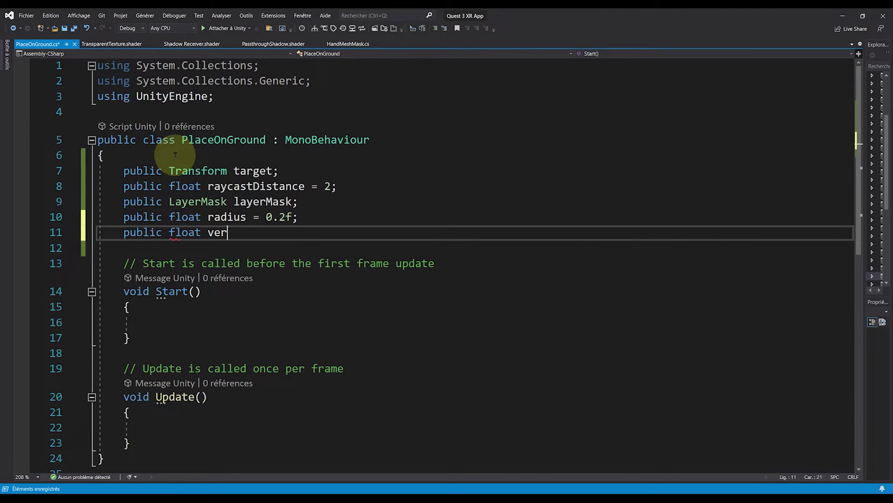
type("ticalOffset")
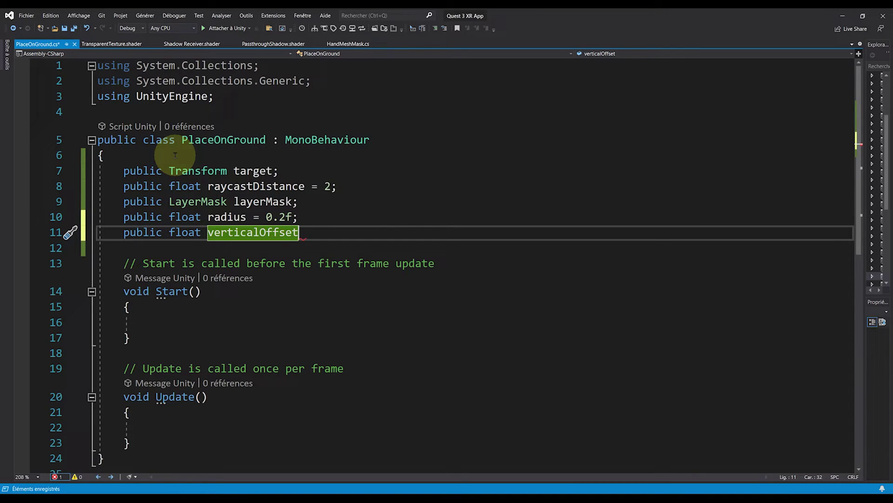
type("= 0")
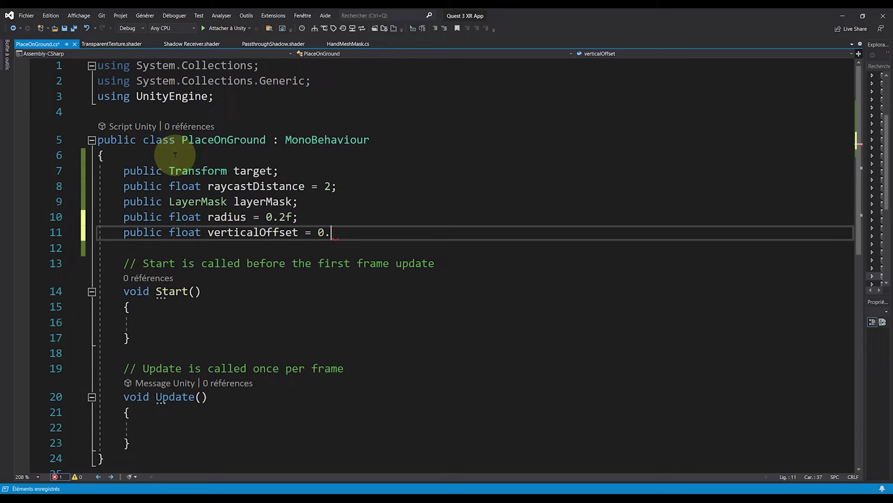
type(".02f;")
key("ctrl+s")
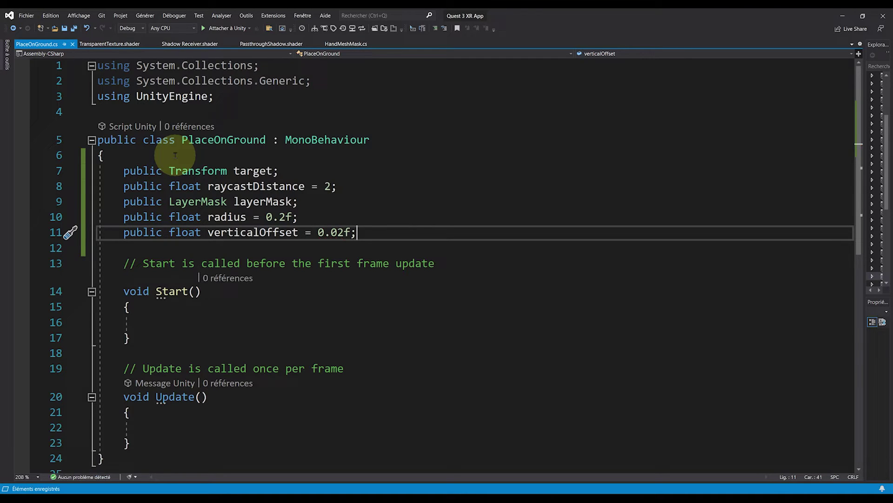
Delete the Start method and its comment from the PlaceOnGround class and save the script.
scroll(225, 236, "down", 1)
left_click_drag(160, 303, 64, 216)
key("BackSpace")
key("BackSpace")
key("ctrl+s")
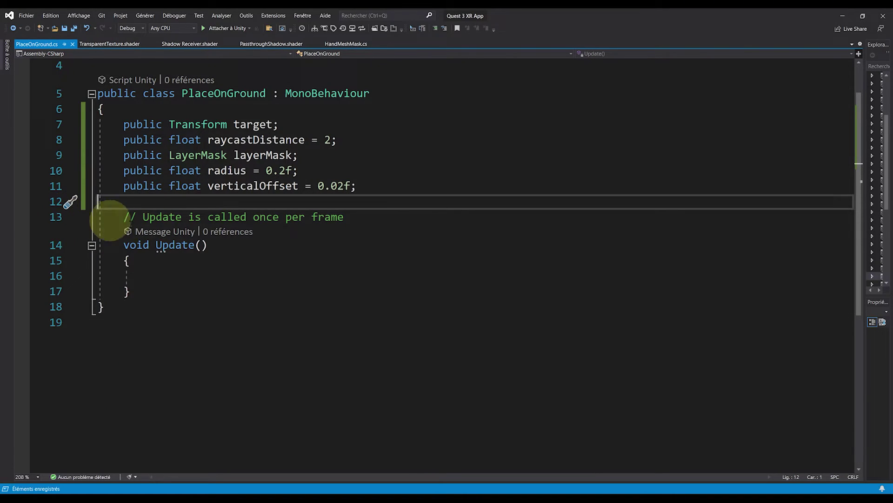
Declare a RaycastHit variable named raycastHit inside the Update method, leave blank lines below it, and save the script.
left_click(222, 281)
type("Rayc")
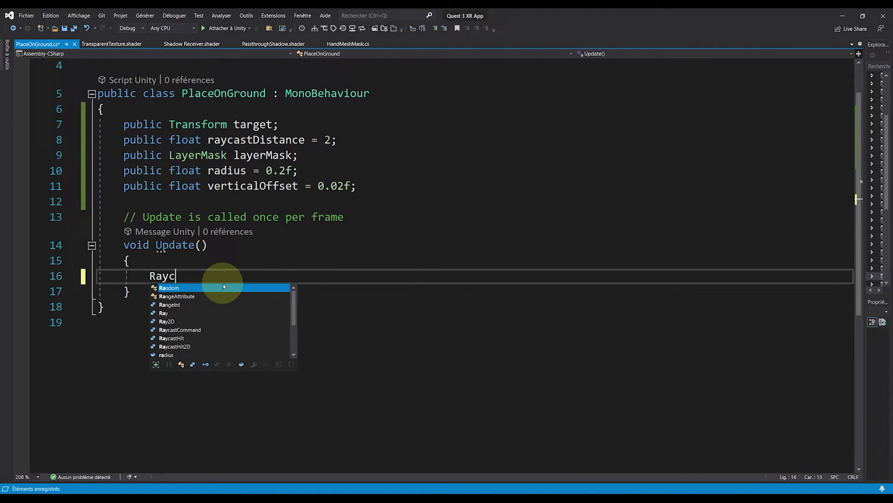
type("astHit raycast")
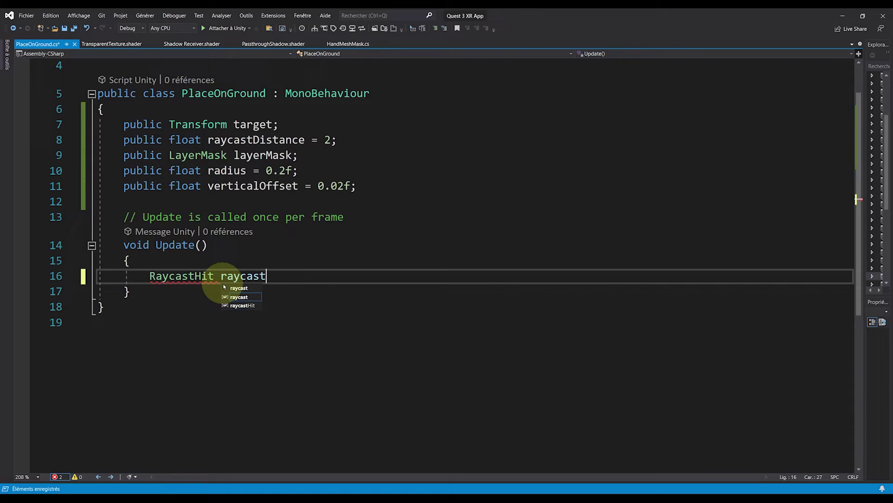
type("Hit;")
key("Return")
key("Return")
key("Return")
key("Up")
key("ctrl+s")
Below the RaycastHit declaration, declare bool hasHit as a Physics.SphereCast call starting with transform.position, radius and Vector3.down.
scroll(355, 311, "up", 1, "ctrl")
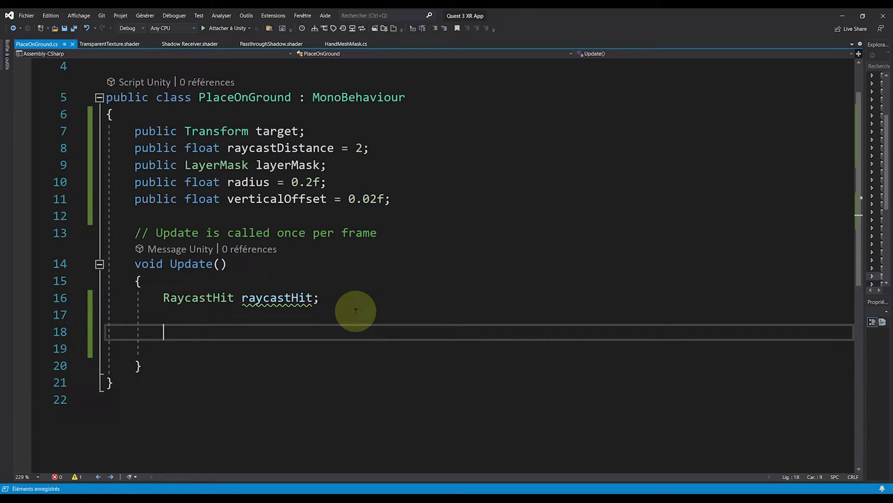
type("boo")
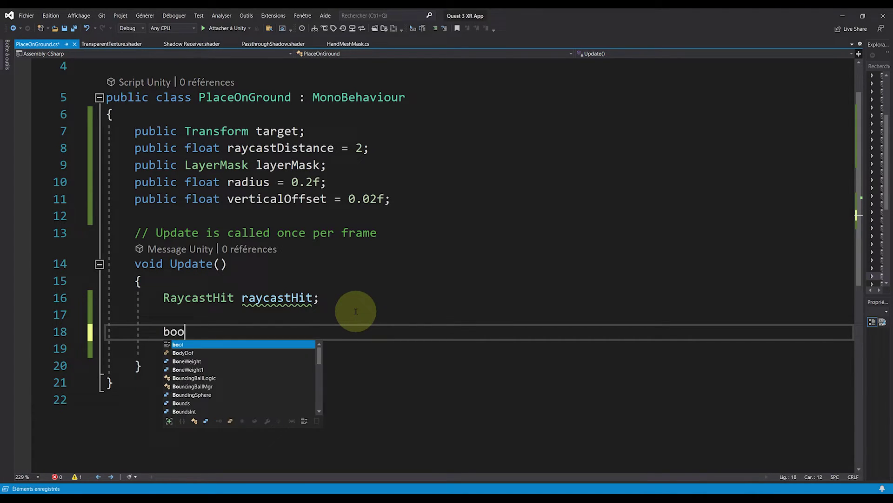
type("l hasHit = ")
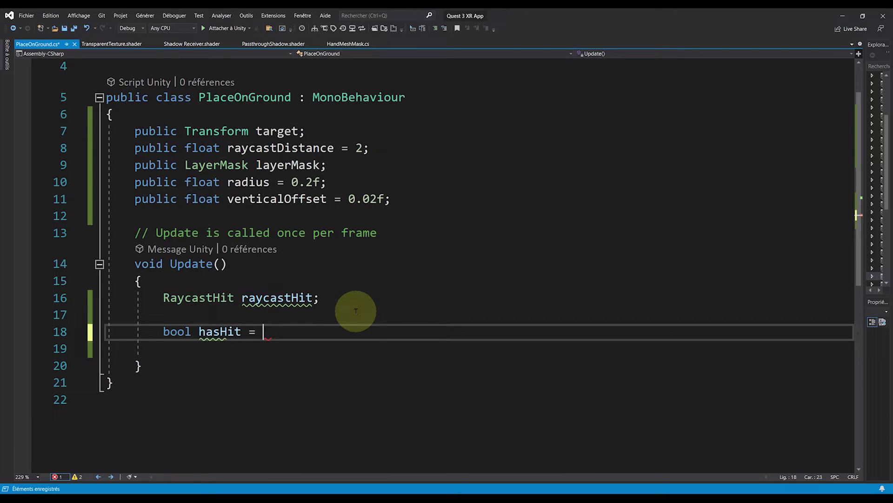
type("Physics.Sphere")
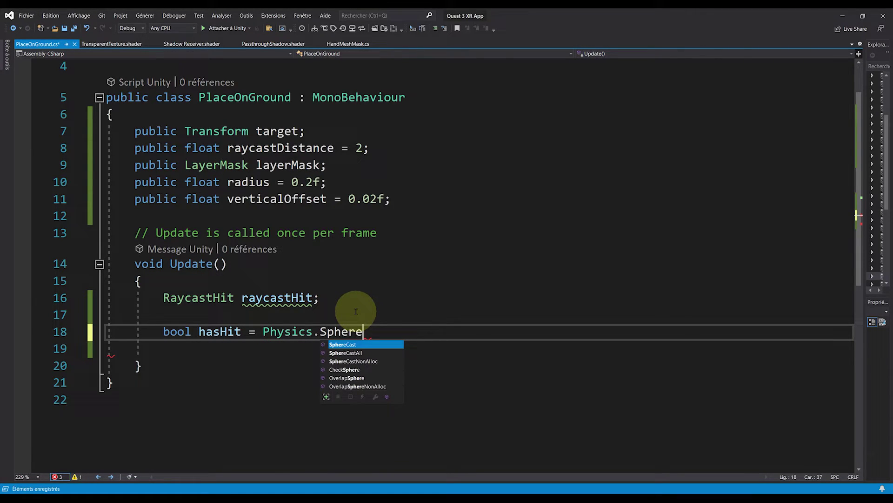
key("Tab")
type("(transform.position")
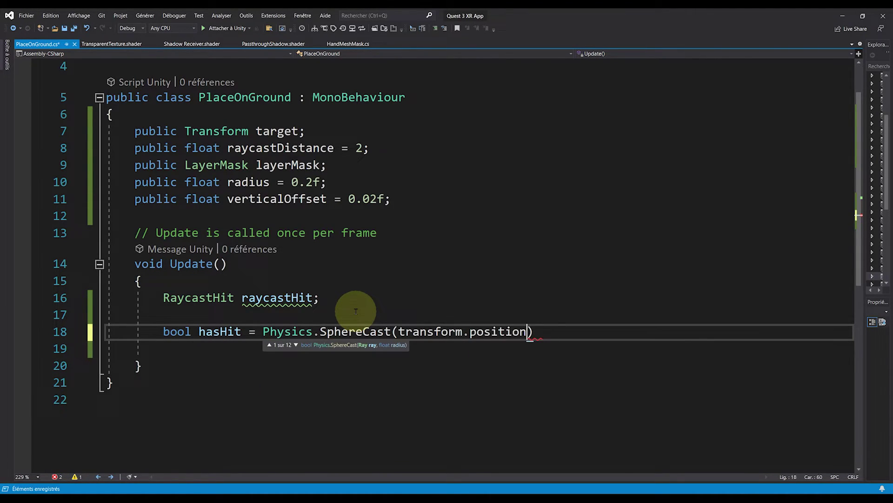
type(", radius, Vec")
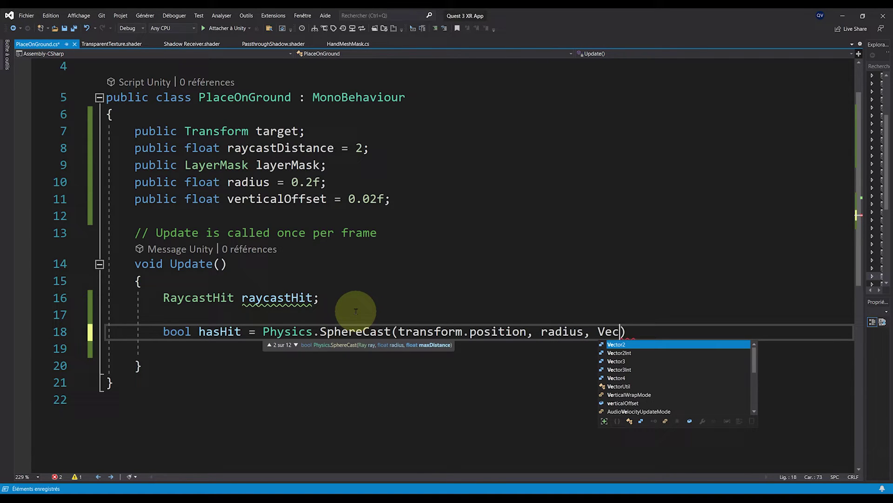
type("tor3.down, opu")
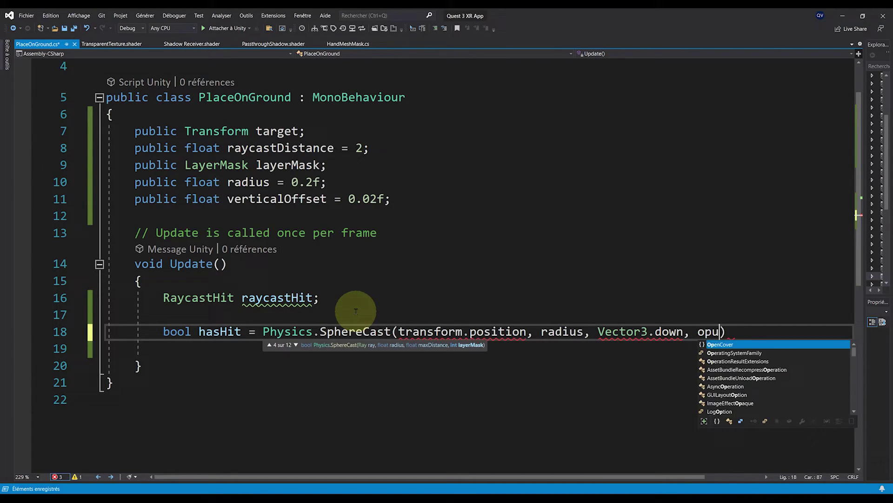
Complete the SphereCast call with the arguments out raycastHit and layerMask, end the statement, and save the script.
type("t")
key("BackSpace")
key("BackSpace")
key("BackSpace")
type("ut rayca")
key("Down")
key("Tab")
scroll(356, 311, "down", 1, "ctrl")
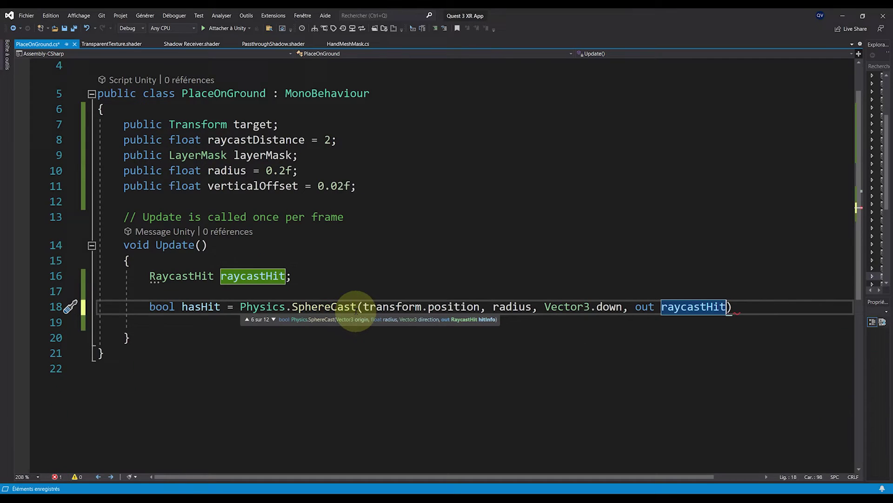
type(", layer")
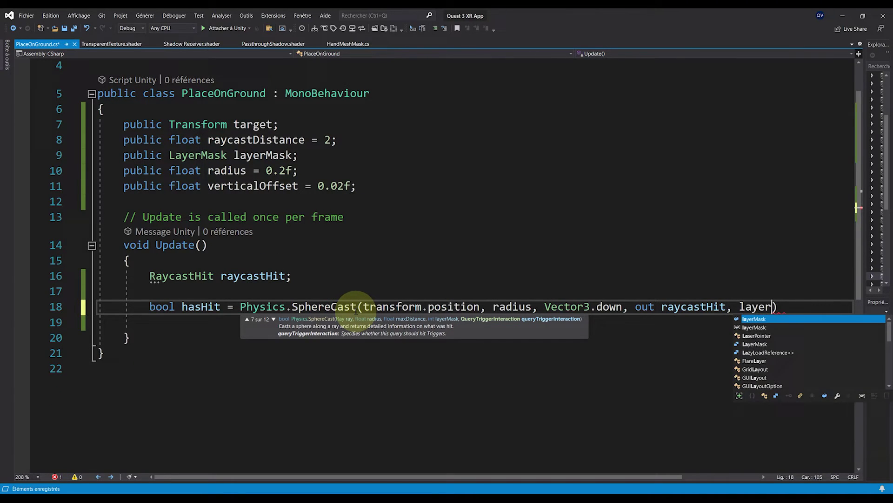
key("Tab")
type(");")
key("ctrl+s")
Add an empty if(hasHit) block with braces below the SphereCast line and save the script.
key("Return")
key("Return")
type("if")
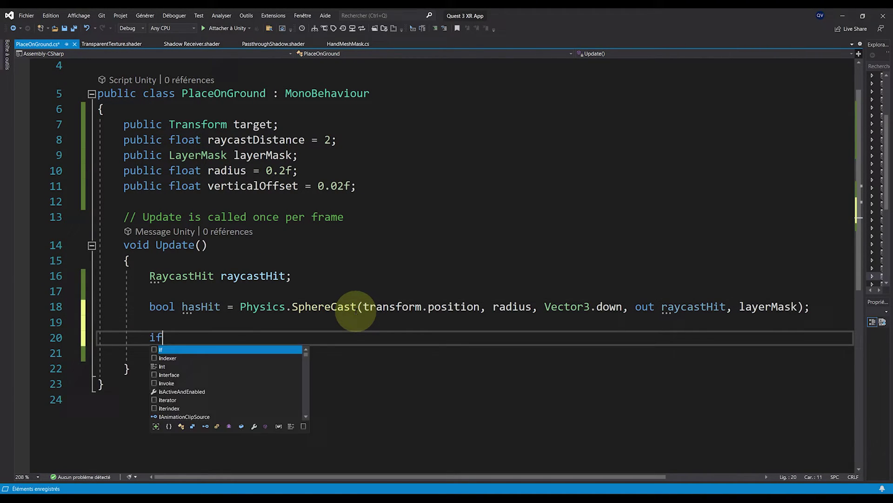
type("(hasHit){")
key("Return")
scroll(261, 348, "up", 1, "ctrl")
key("ctrl+s")
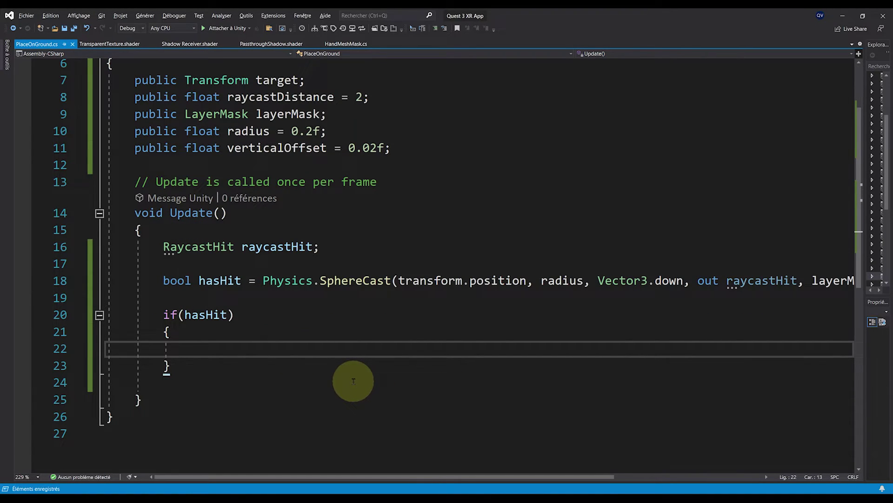
Inside the if block, assign transform.position a new Vector3 with target.position.x and target.position.z, leaving the y argument blank.
type("transform.po")
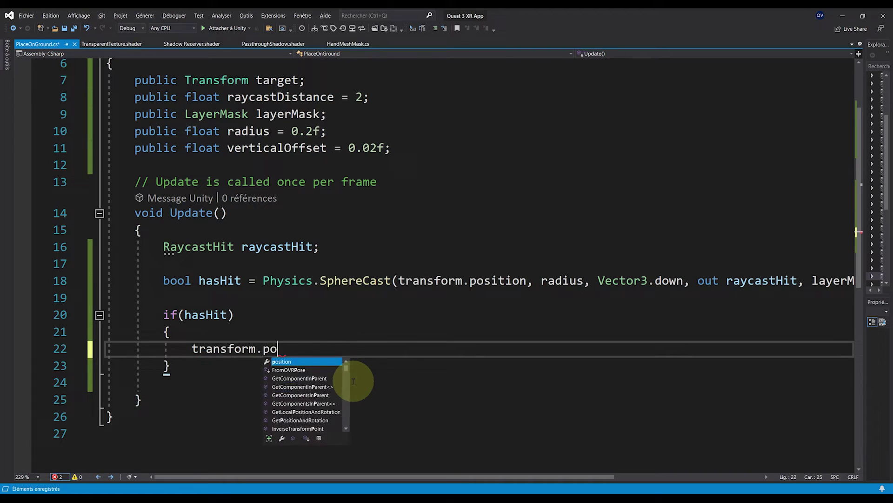
type("sition = new Vector3(target.")
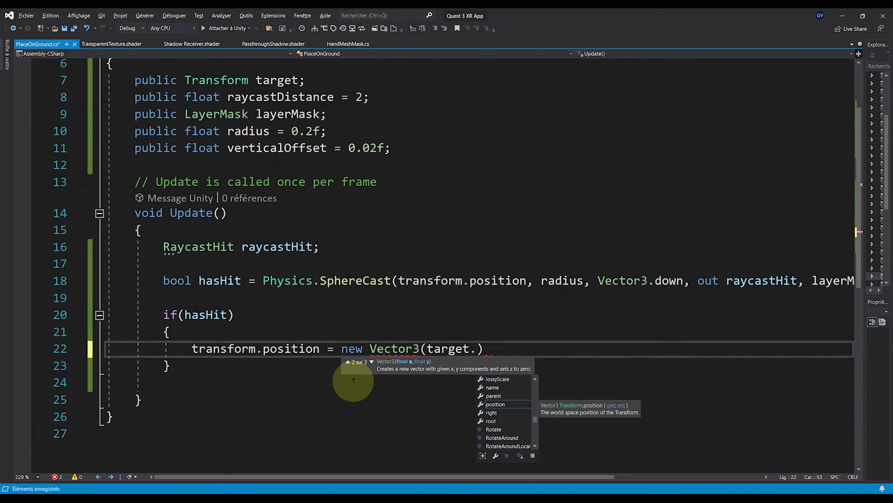
key("BackSpace")
type(".pp")
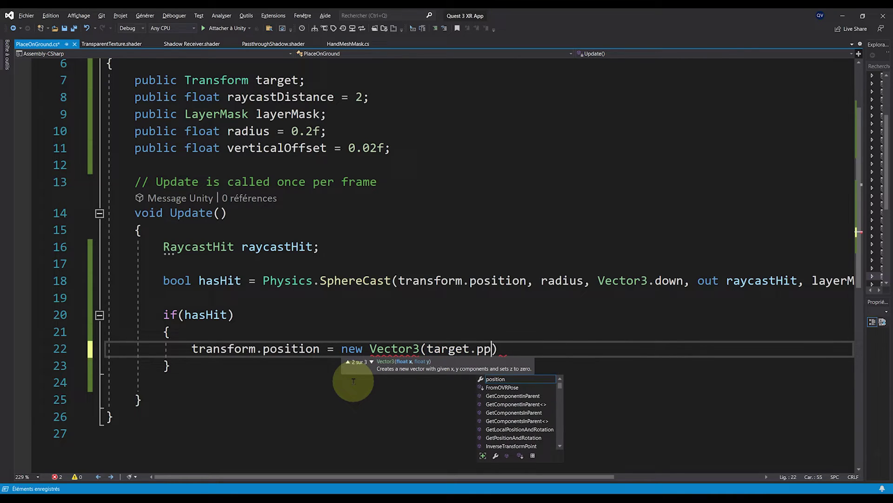
key("BackSpace")
type("osition.x,")
type(" , target.")
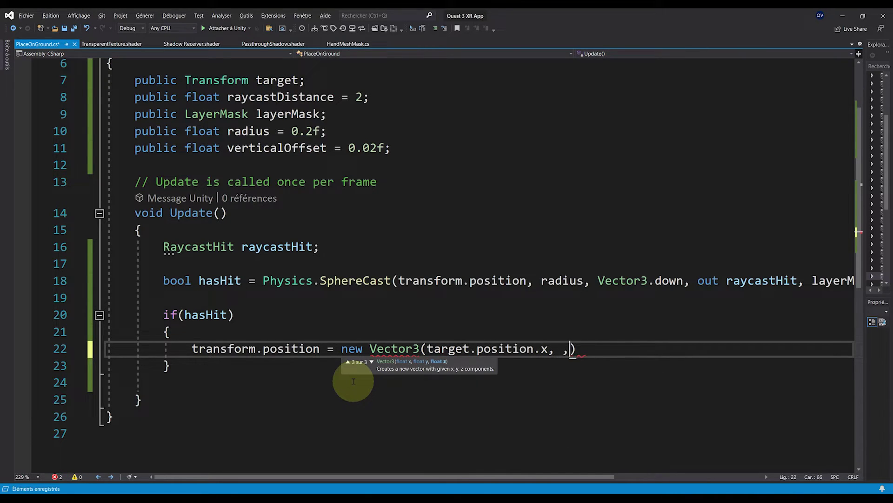
type("position.z);")
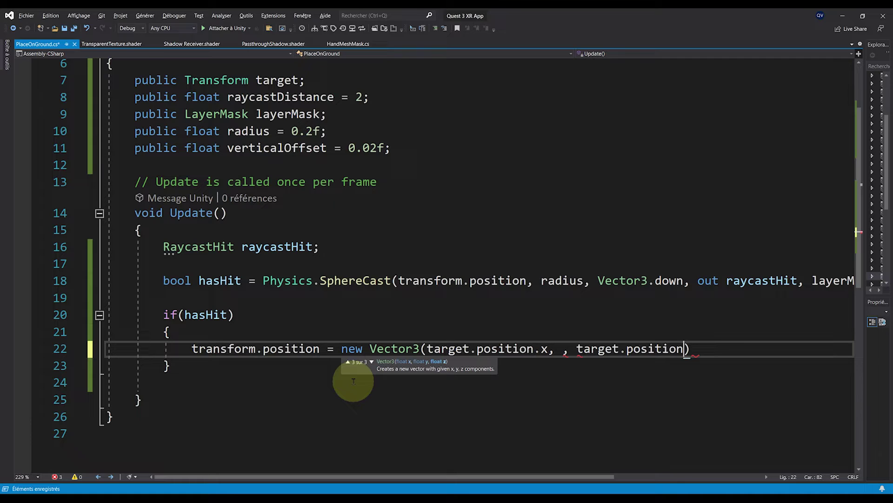
key("ctrl+s")
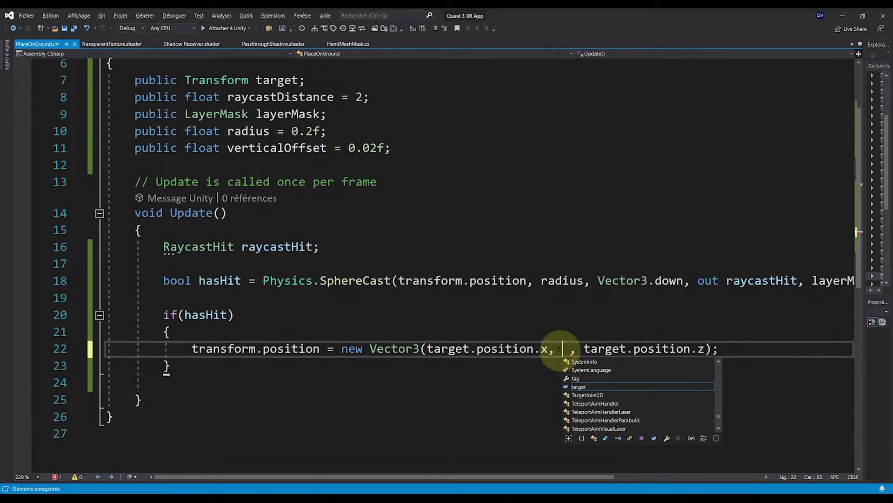
Fill the Vector3's blank y argument with raycastHit.point.y + verticalOffset.
double_click(561, 353)
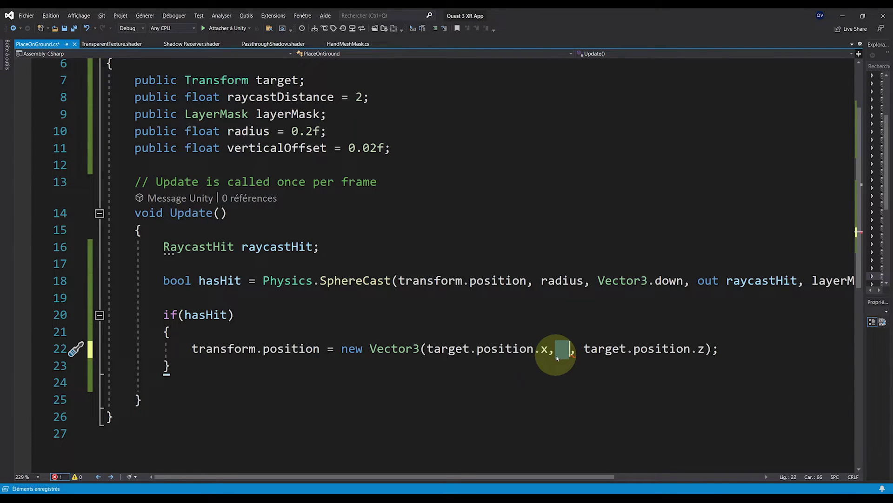
type("raycastHit.")
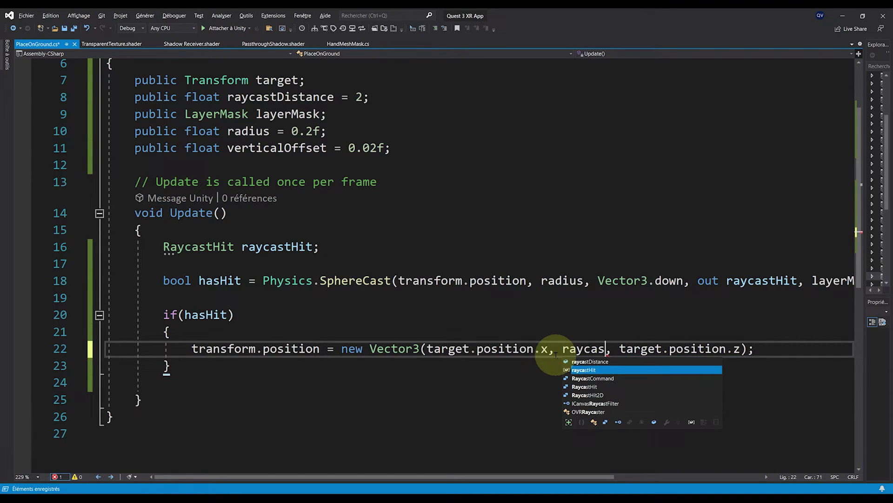
type("point.y")
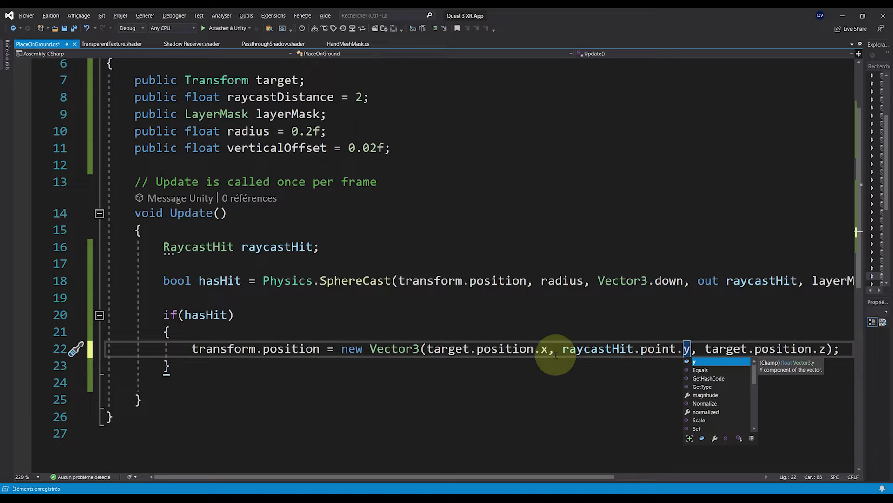
type(" + verti")
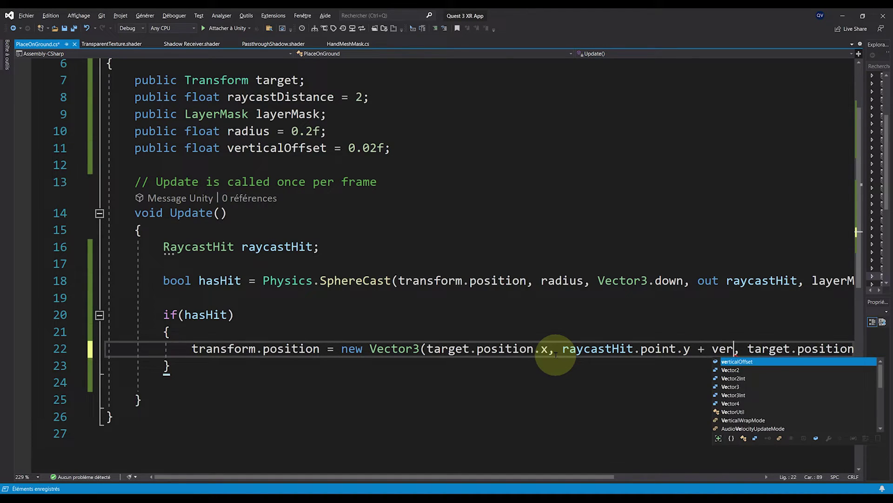
key("Tab")
scroll(565, 367, "down", 2, "ctrl")
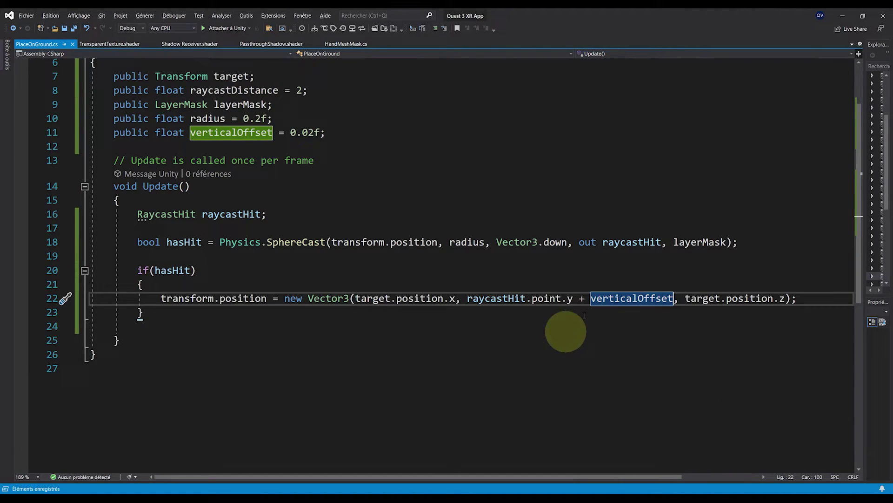
left_click(617, 299)
double_click(618, 298)
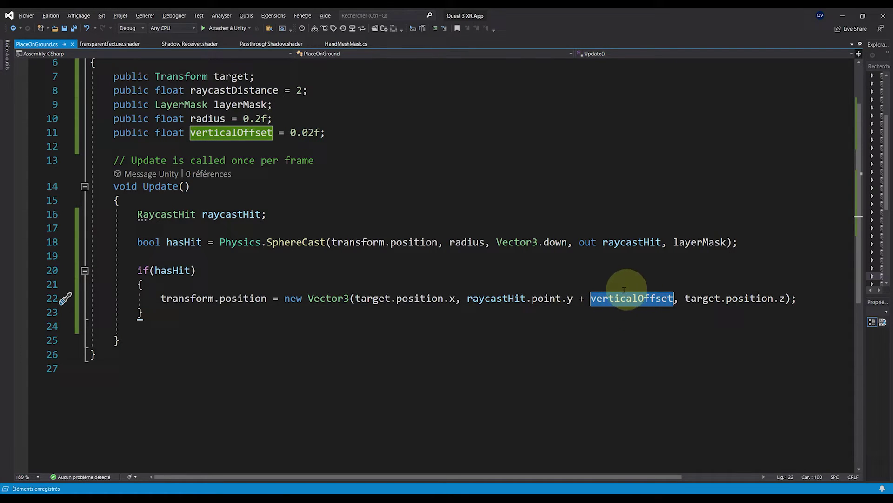
scroll(543, 298, "up", 1)
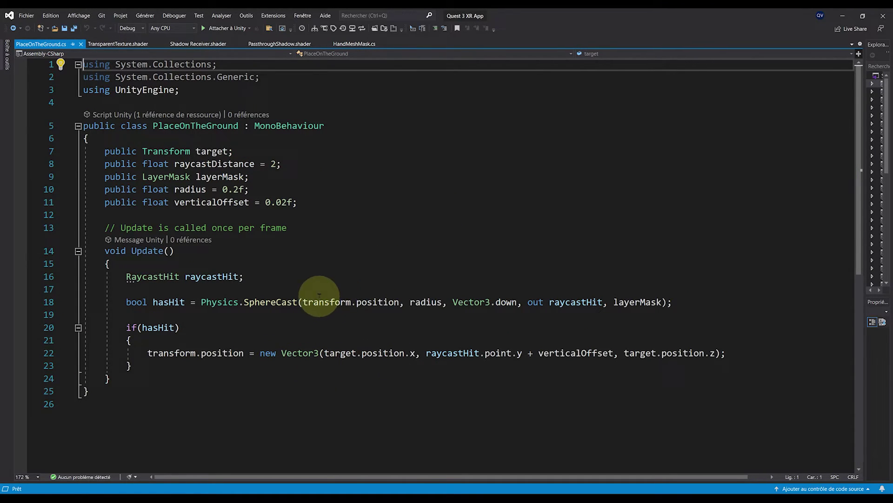
In PlaceOnTheGround.cs, replace transform with target in the SphereCast origin so it reads target.position, and save the script.
left_click_drag(302, 302, 400, 302)
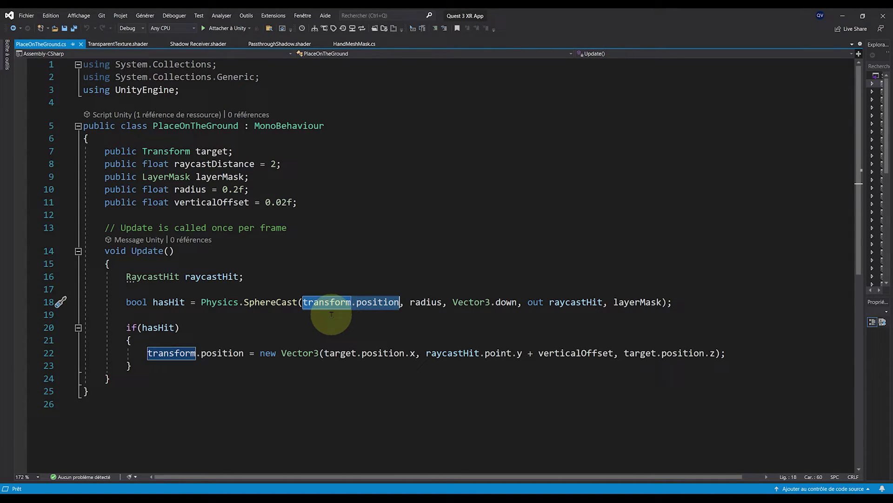
left_click(325, 327)
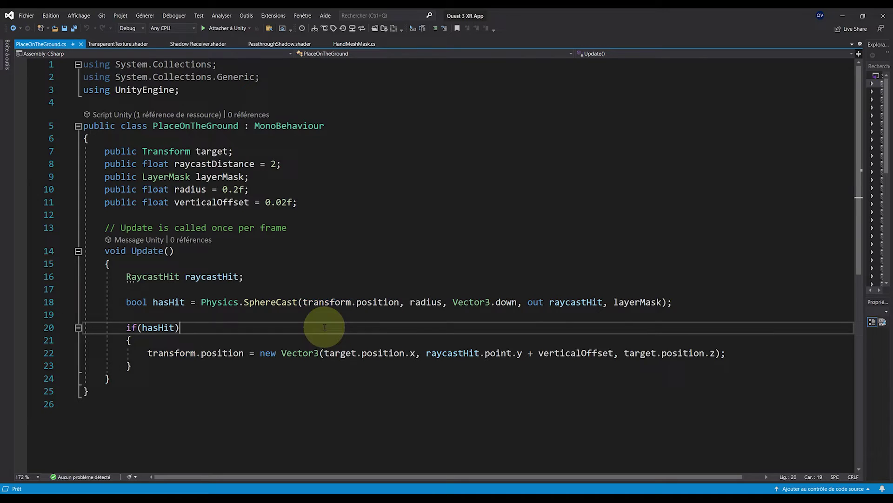
double_click(327, 300)
type("target")
left_click(387, 292)
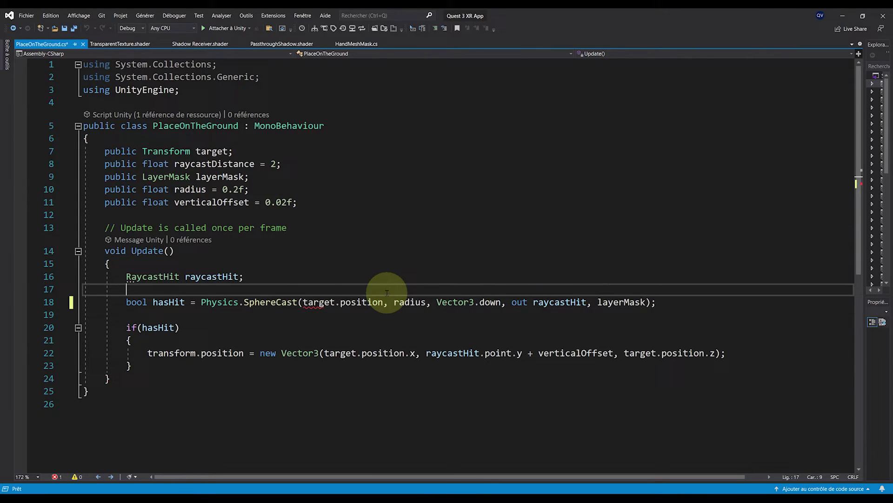
key("ctrl+s")
Insert raycastDistance as the SphereCast argument between raycastHit and layerMask, and save the script.
left_click(594, 302)
key("BackSpace")
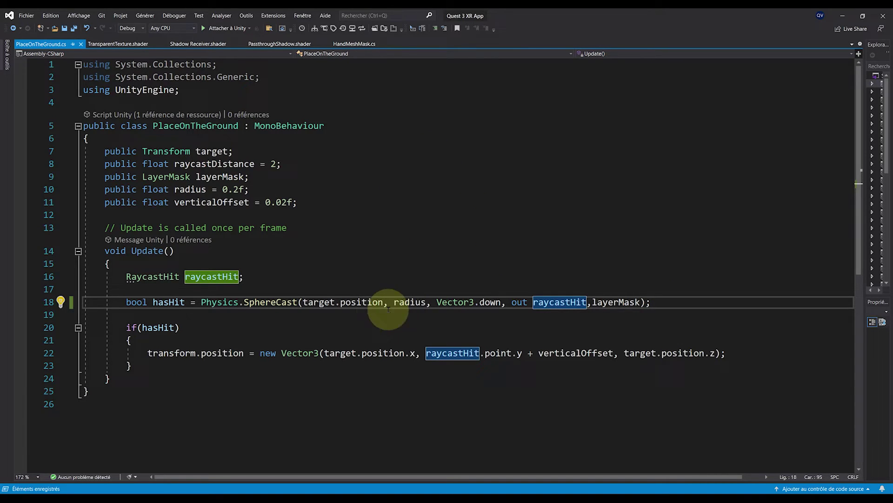
triple_click(288, 302)
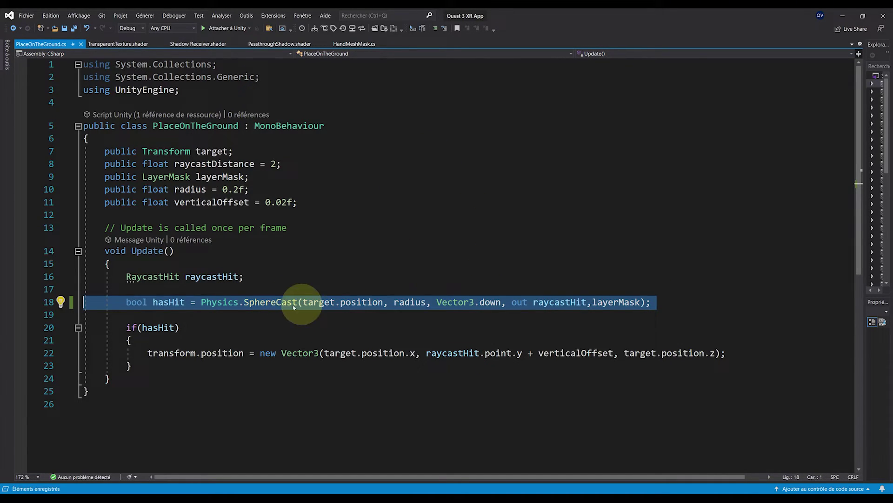
left_click(273, 313)
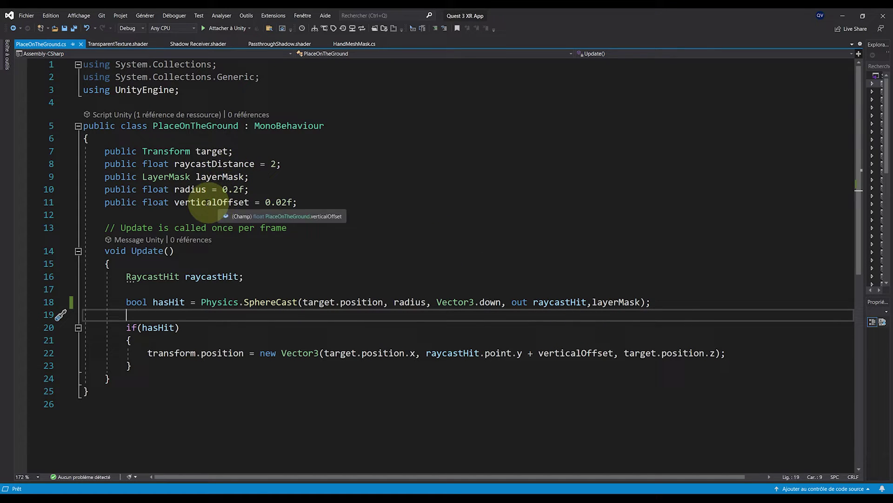
double_click(212, 164)
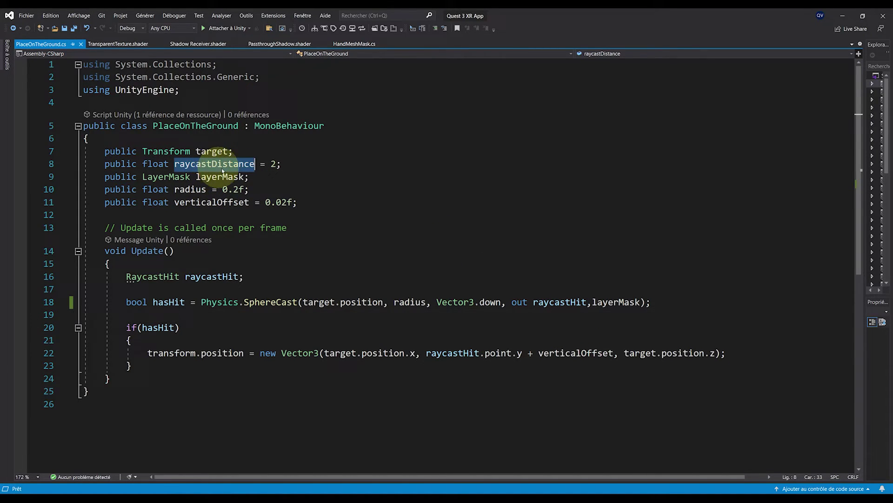
left_click(591, 302)
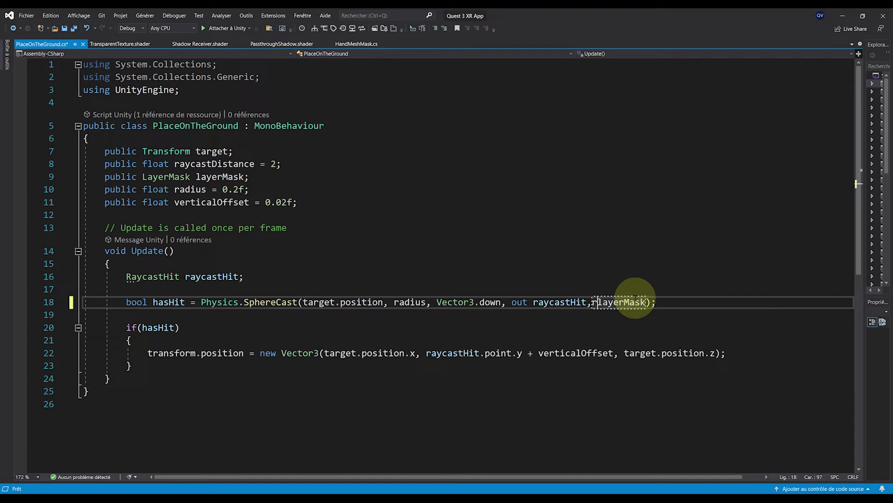
type("rayca")
type("stDistance")
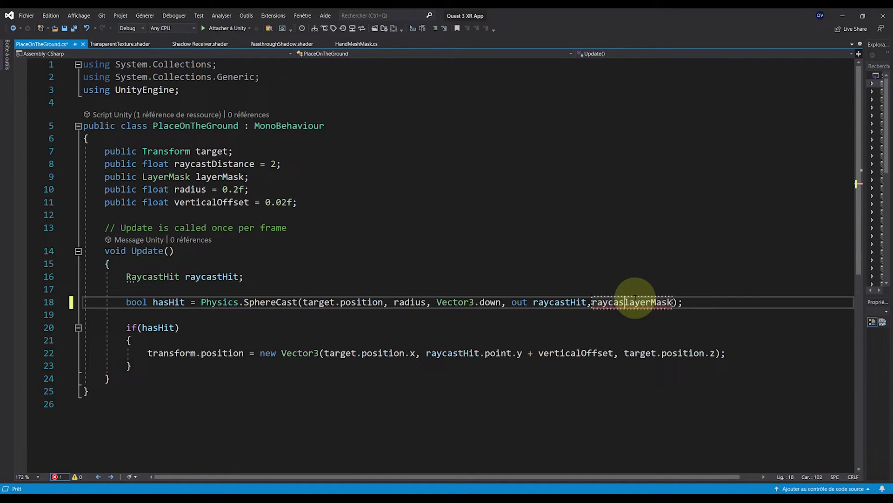
type(",")
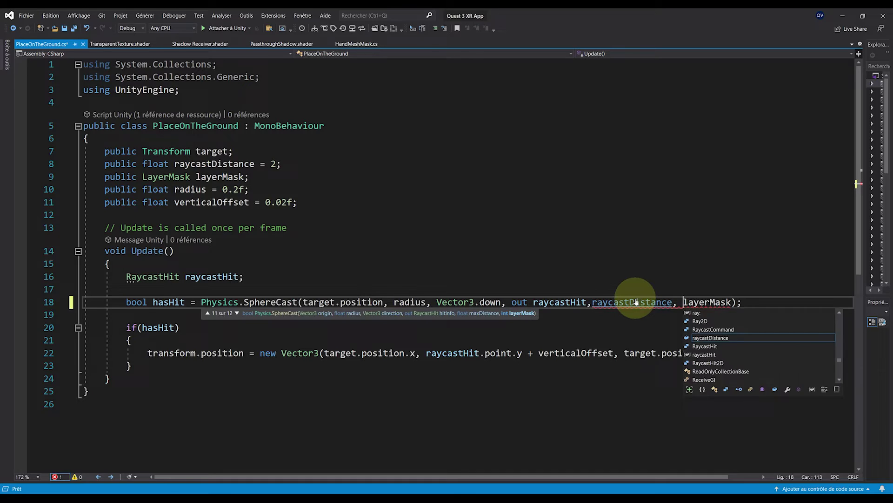
key("ctrl+s")
left_click(619, 327)
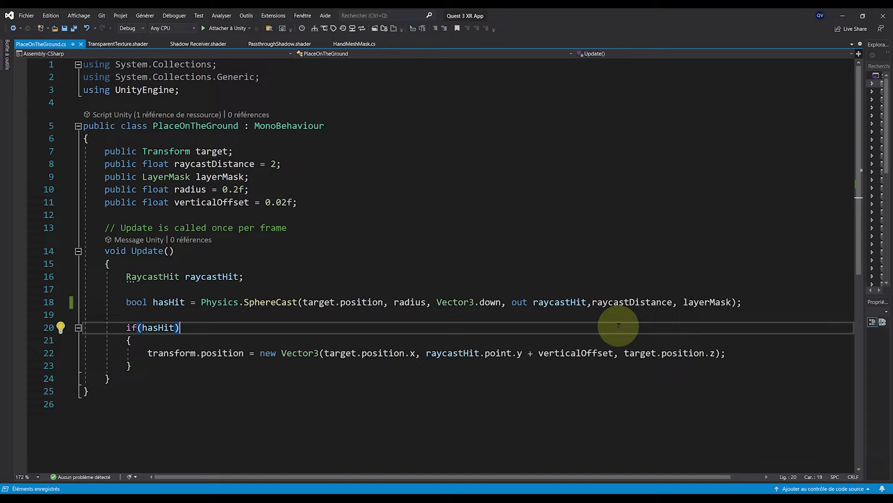
Switch to Unity and assign the Cube as the Target of the Quad's Place On The Ground script.
key("alt+Tab")
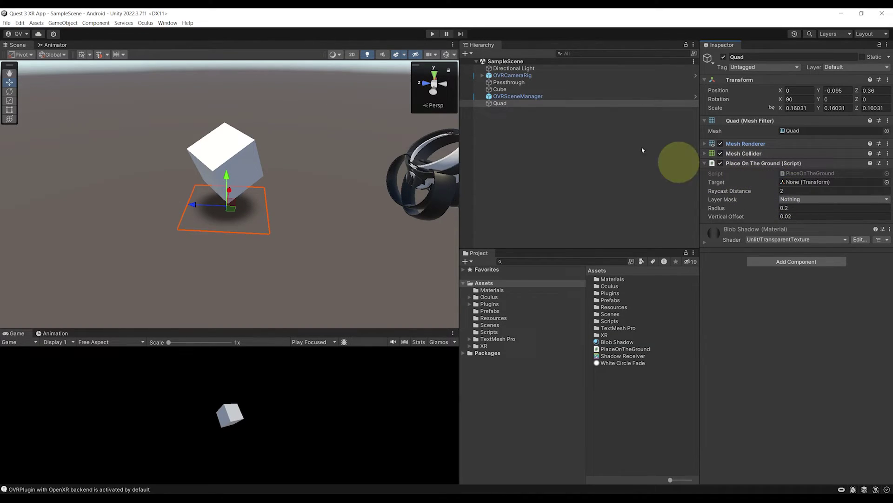
left_click_drag(500, 89, 801, 182)
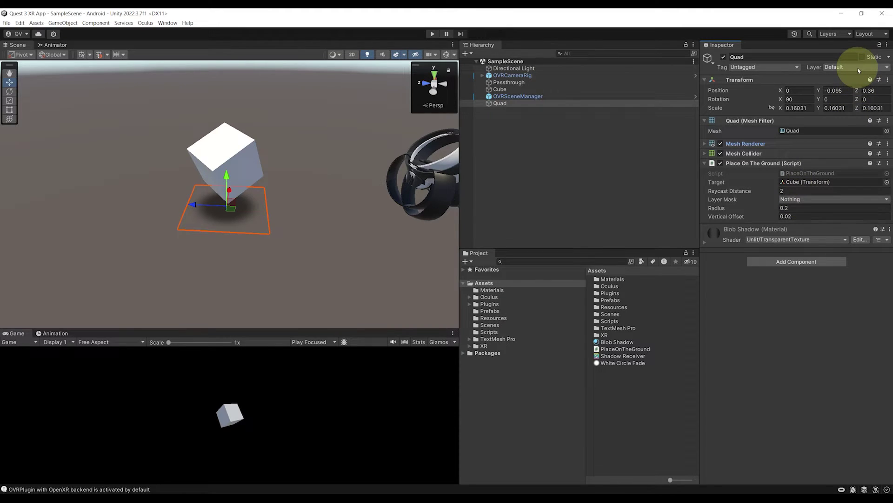
Add a new layer named Ground as User Layer 6.
left_click(858, 68)
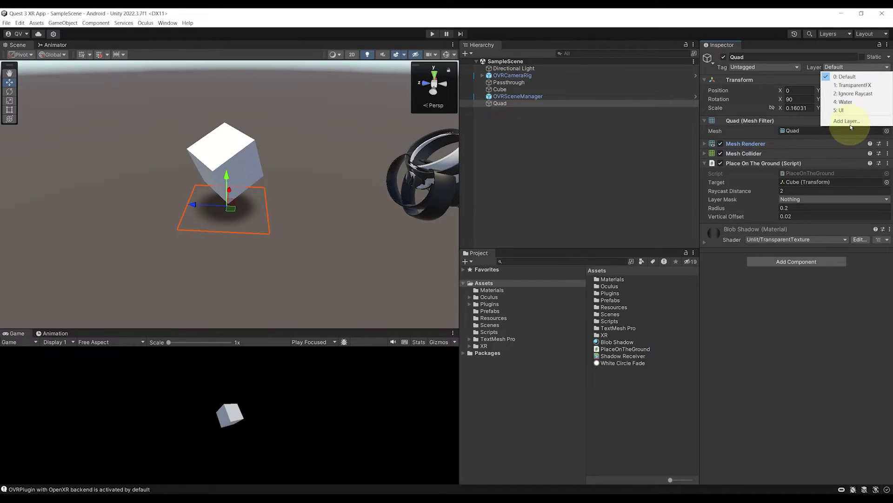
left_click(846, 121)
left_click(785, 160)
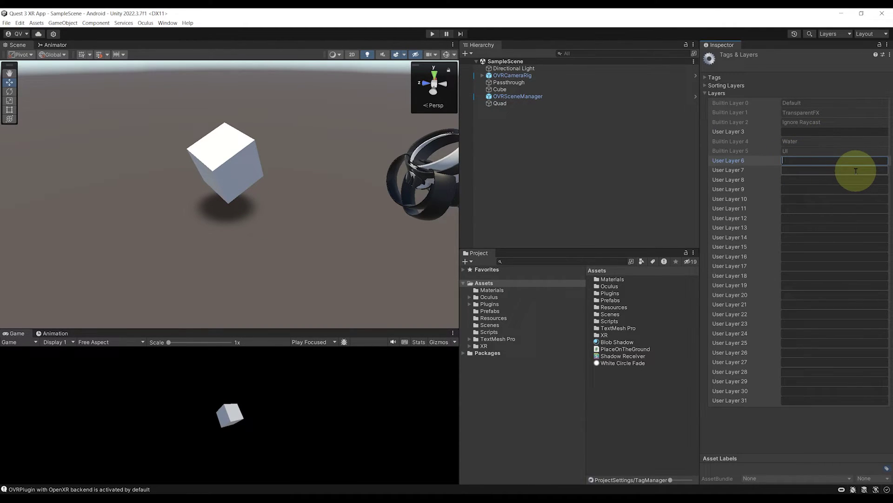
Set the Layer Mask of the Quad's Place On The Ground script to Ground only.
left_click(508, 103)
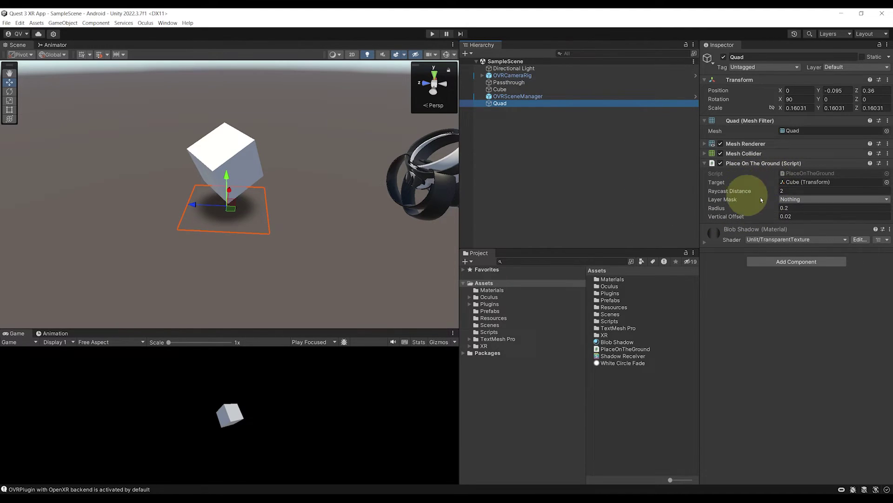
left_click(791, 200)
left_click(796, 270)
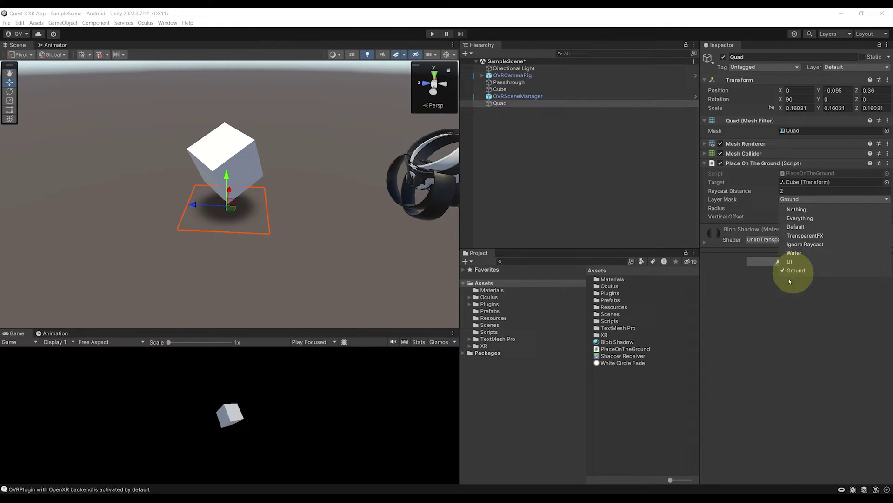
left_click(765, 311)
Check the Cube's scale and set the Radius of the Quad's Place On The Ground script to 0.04.
scroll(183, 211, "down", 5)
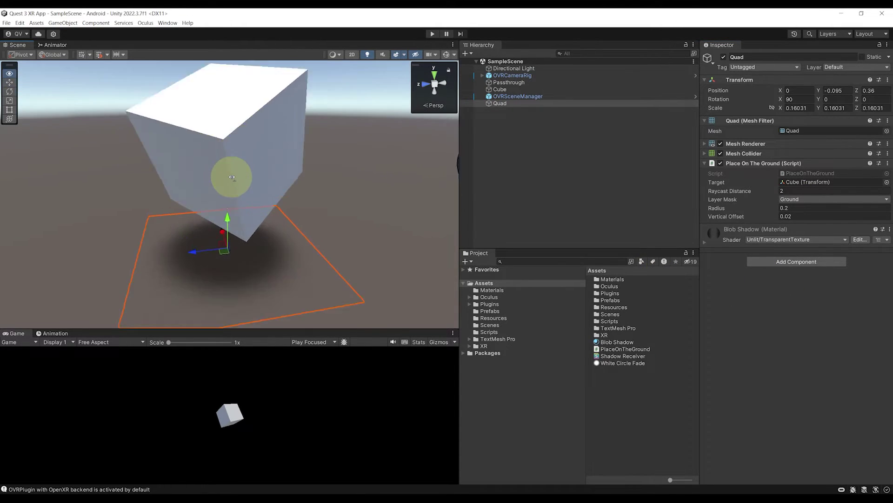
scroll(232, 177, "down", 5)
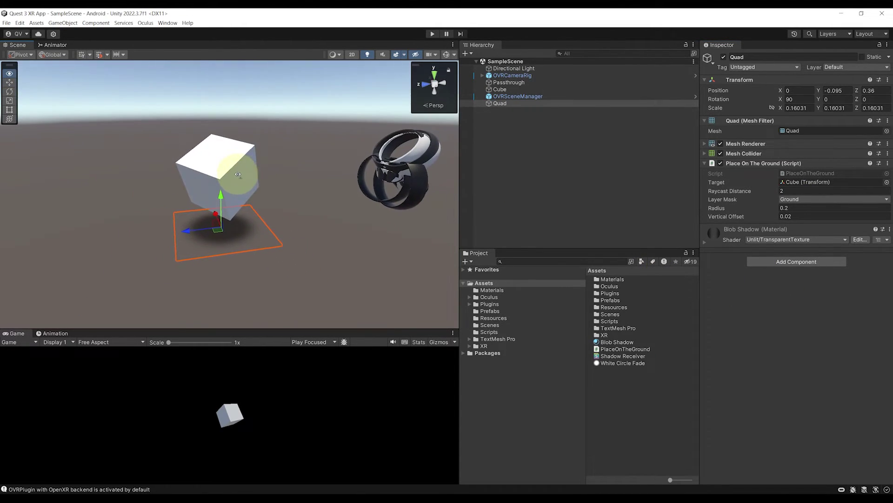
left_click_drag(237, 174, 236, 173, "alt")
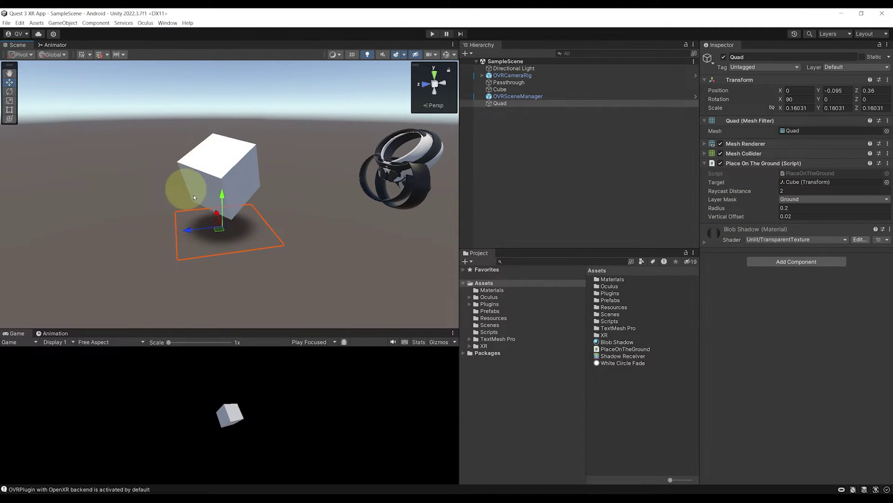
left_click(521, 90)
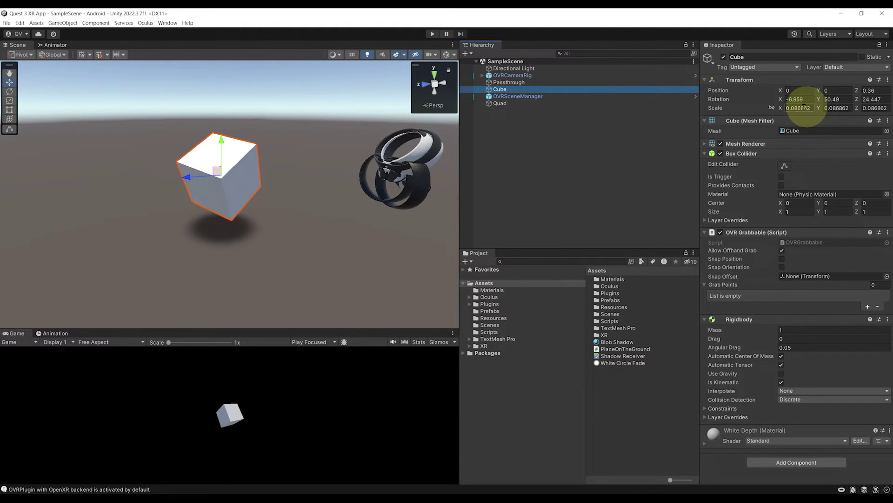
left_click(502, 103)
left_click(795, 210)
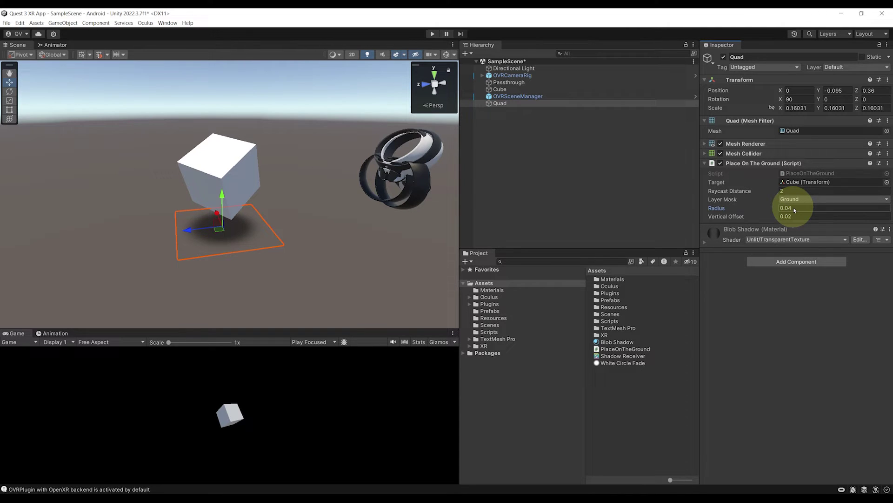
Locate the Global Mesh Collider prefab referenced by OVRSceneManager's GLOBAL_MESH override and set its layer to Ground.
scroll(119, 216, "up", 3)
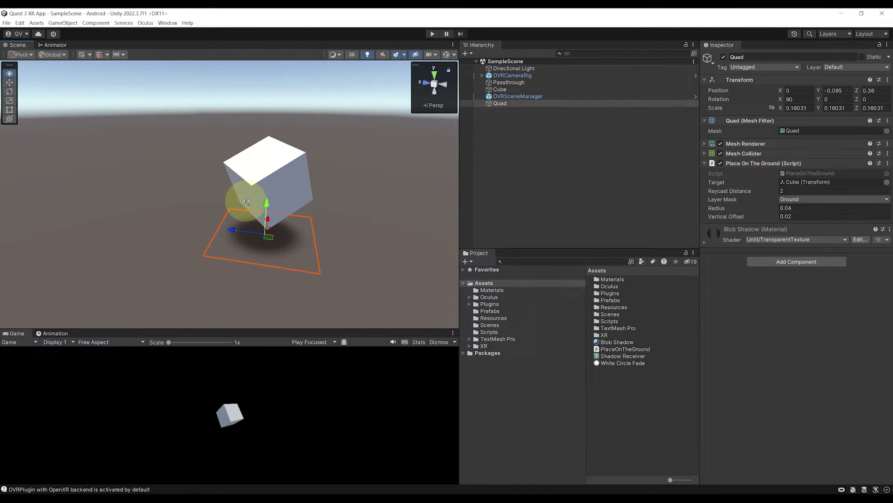
right_click_drag(246, 201, 266, 212)
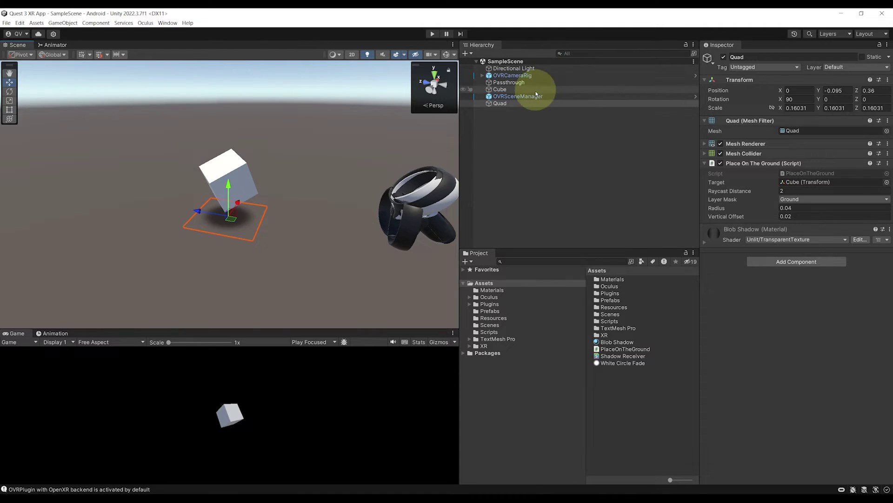
left_click(524, 95)
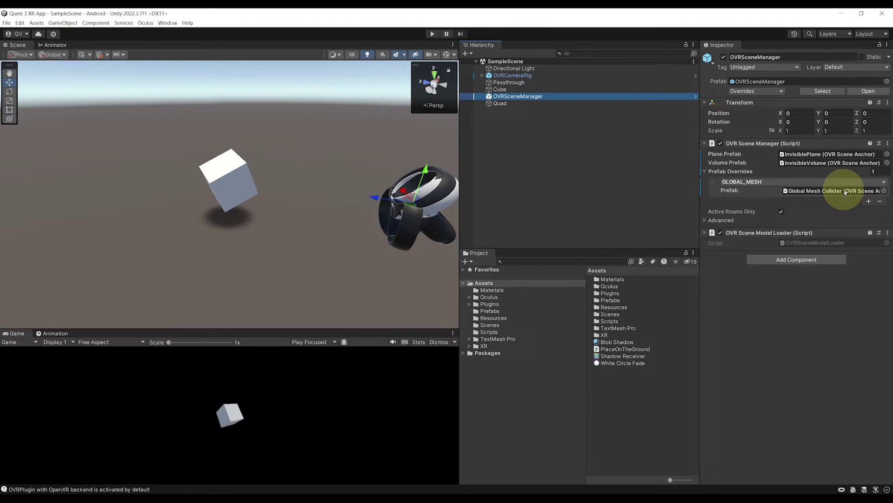
left_click(824, 191)
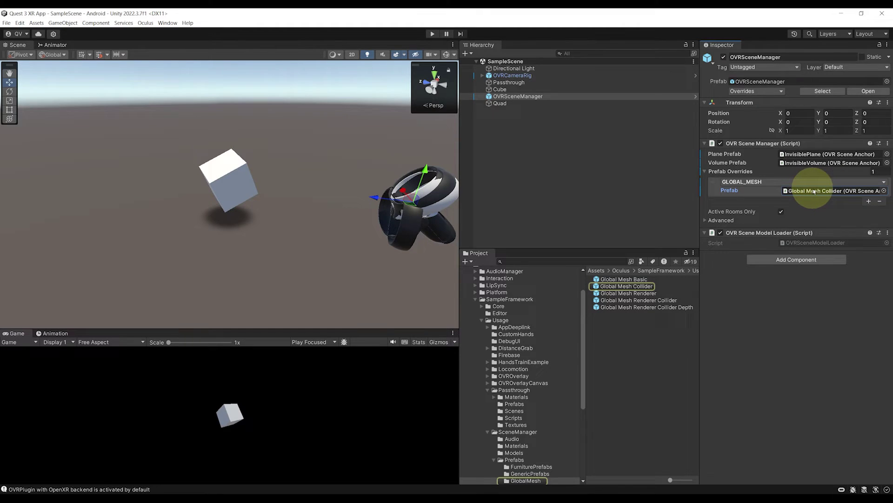
left_click(615, 287)
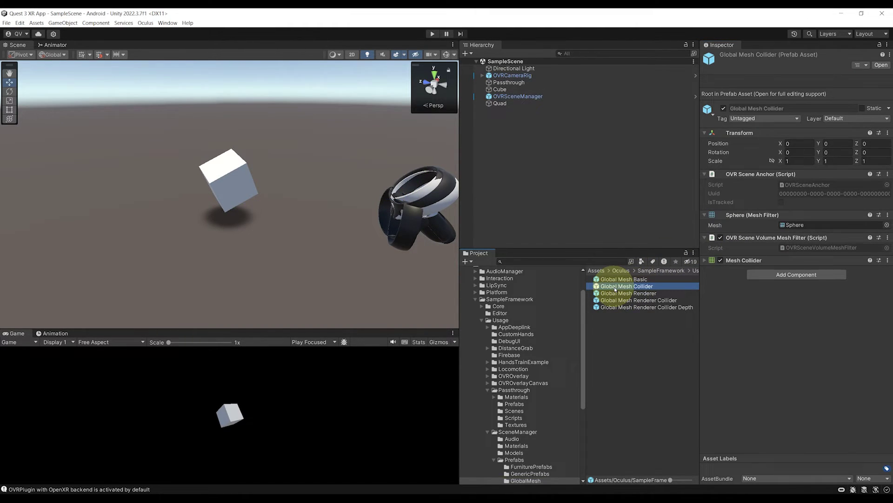
left_click(845, 119)
left_click(845, 170)
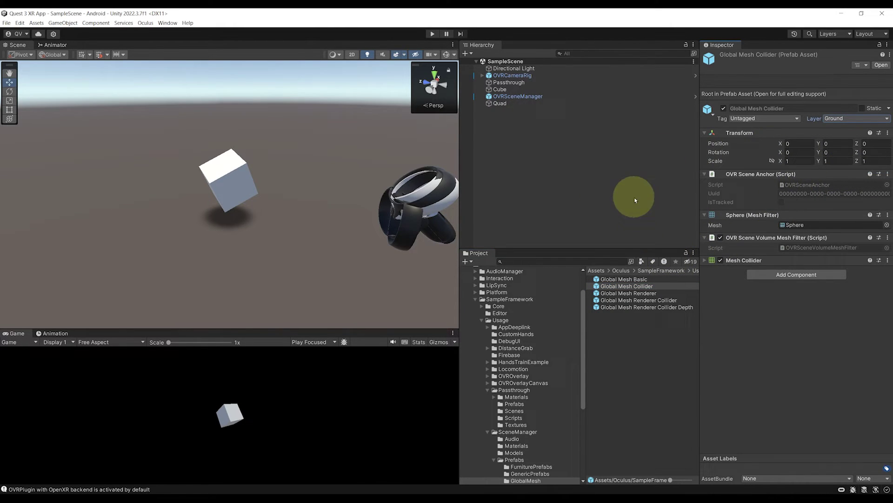
Review the Quad's Place On The Ground settings, then build and run the project.
left_click(499, 103)
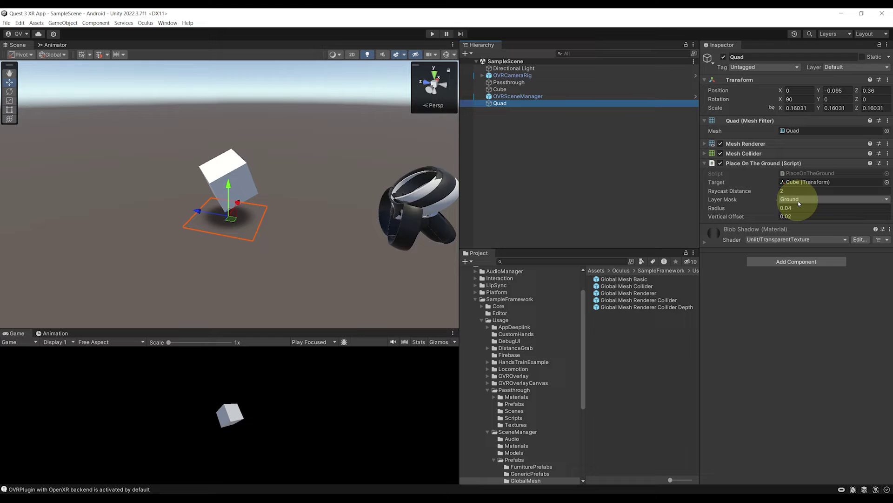
left_click(772, 351)
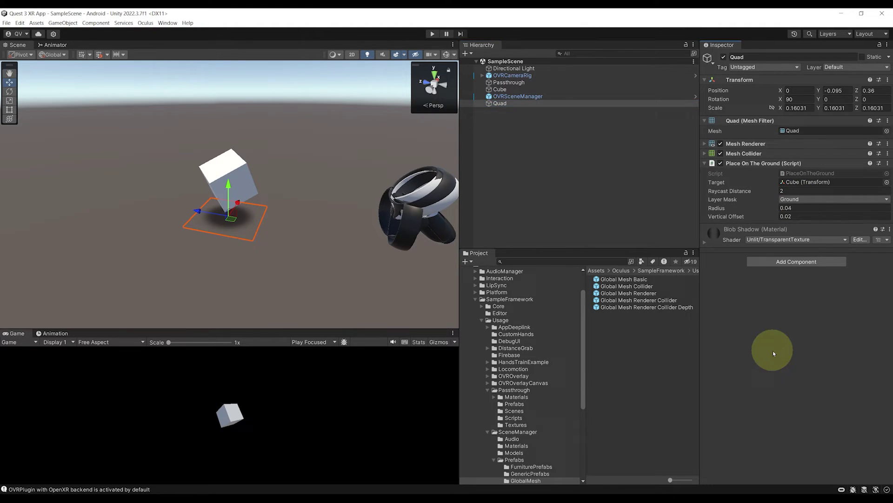
left_click(6, 23)
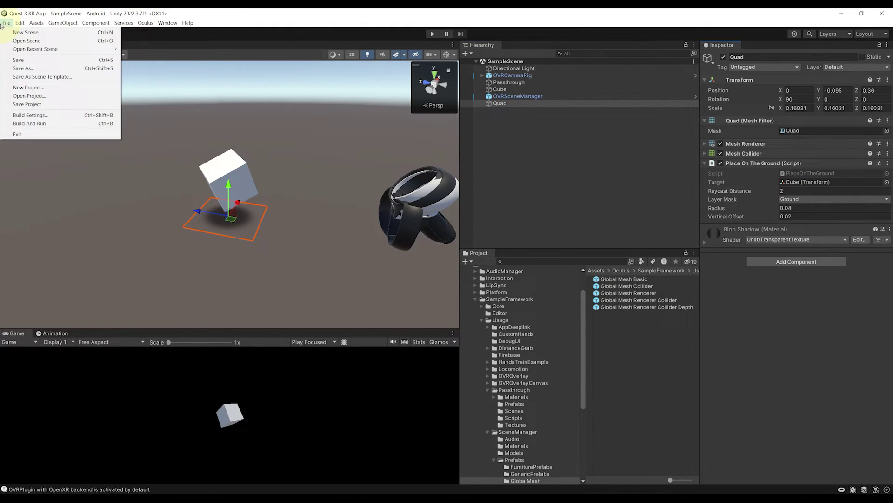
left_click(46, 123)
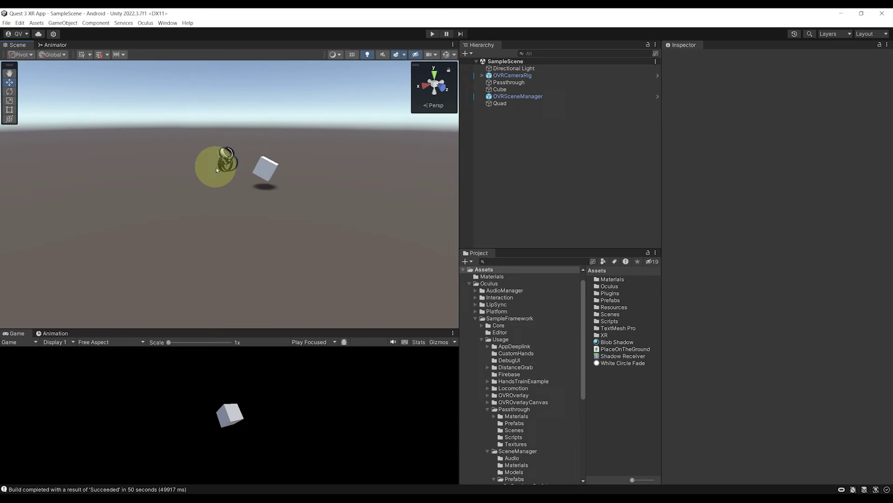
left_click_drag(211, 174, 287, 189, "alt")
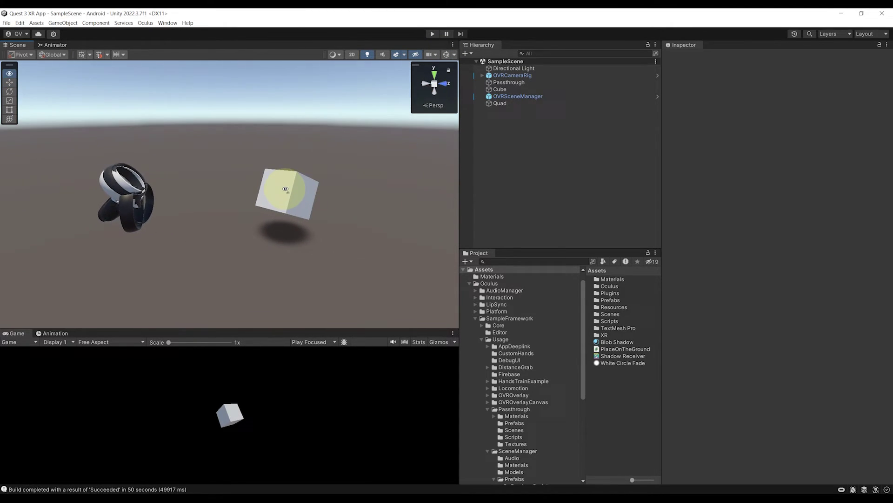
scroll(332, 229, "down", 5)
left_click_drag(328, 229, 299, 240, "alt")
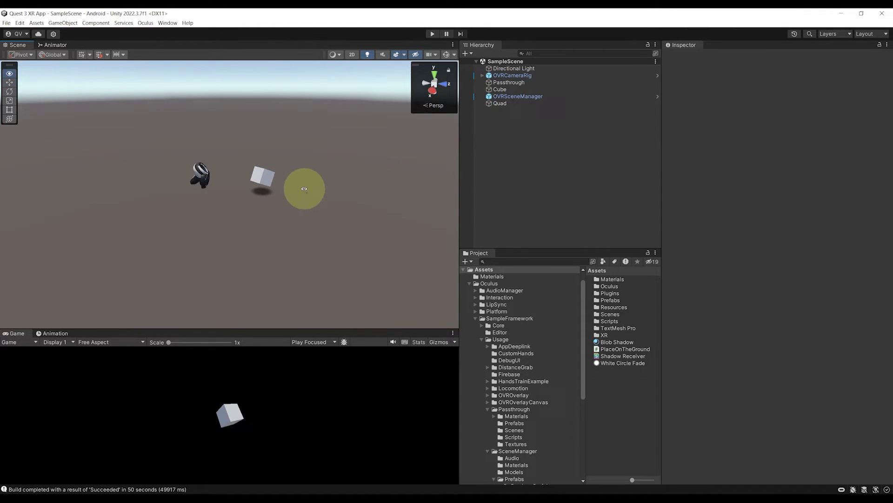
scroll(263, 185, "up", 6, "alt")
scroll(308, 191, "down", 5)
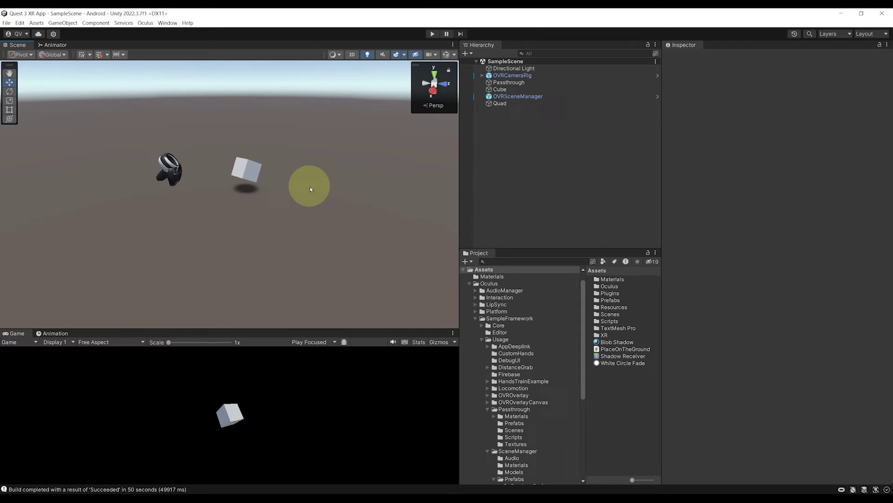
left_click(306, 186)
key("f")
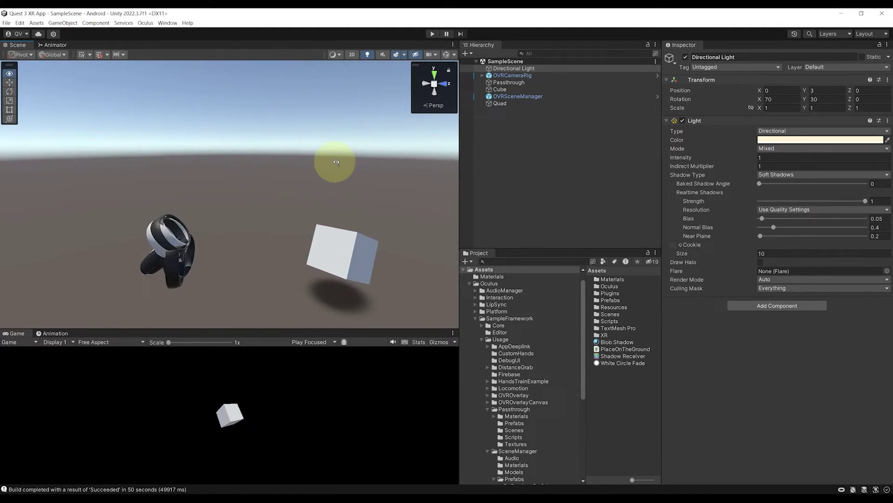
scroll(255, 179, "down", 3)
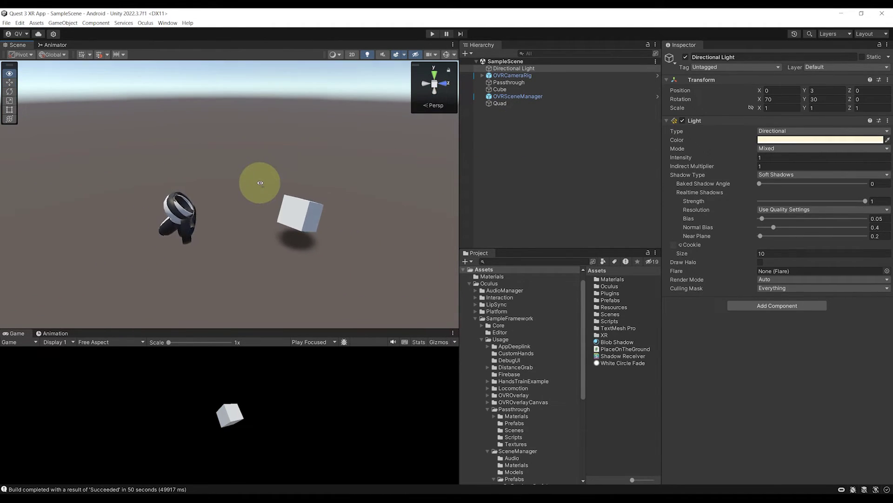
Add a 3D Plane object to SampleScene, keeping its default name.
right_click(492, 129)
mouse_move(591, 238)
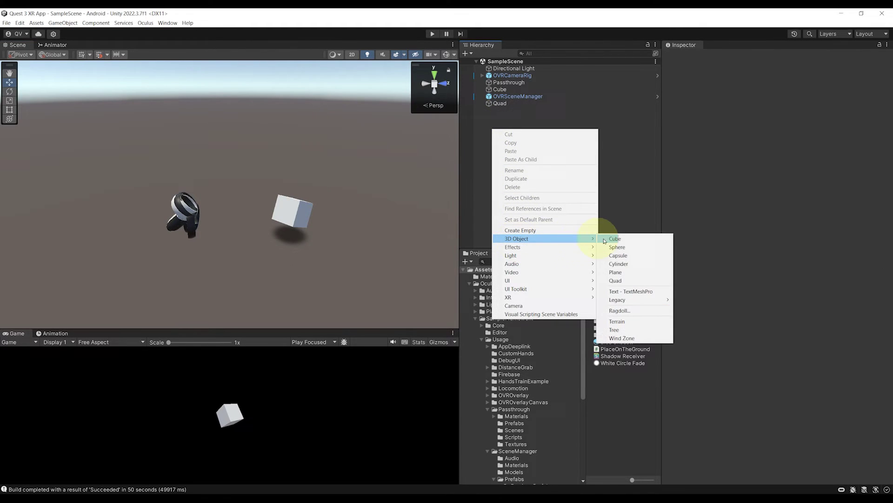
left_click(623, 273)
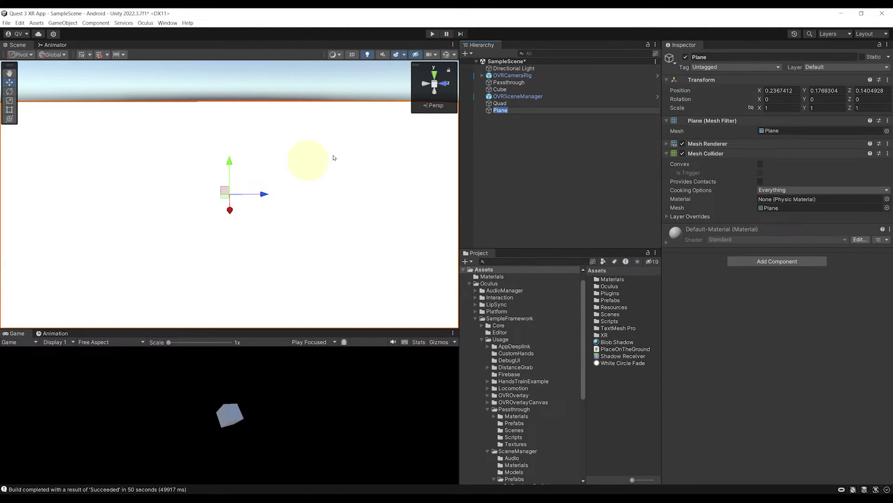
left_click(528, 129)
left_click(510, 111)
Set the Plane's position to 0, 0, 0 and lower it to a Y of about -0.181, below the cube's blob shadow.
left_click(782, 90)
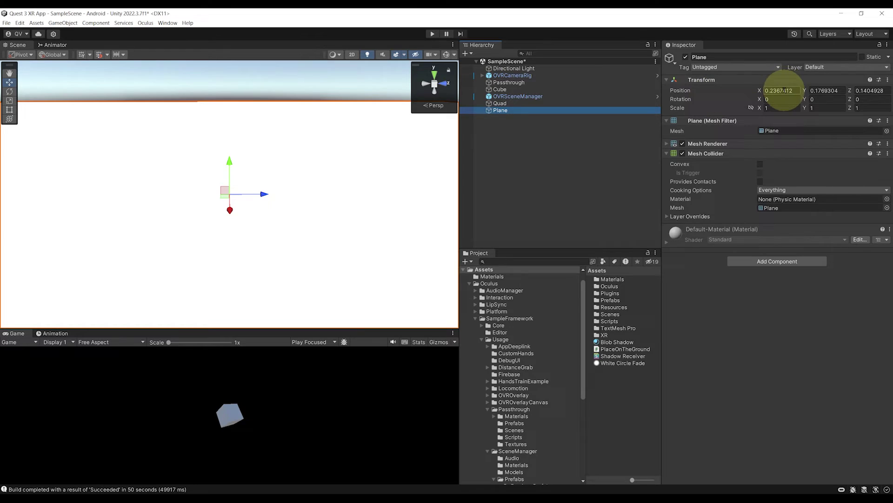
type("0")
key("Tab")
type("0")
key("Tab")
type("0")
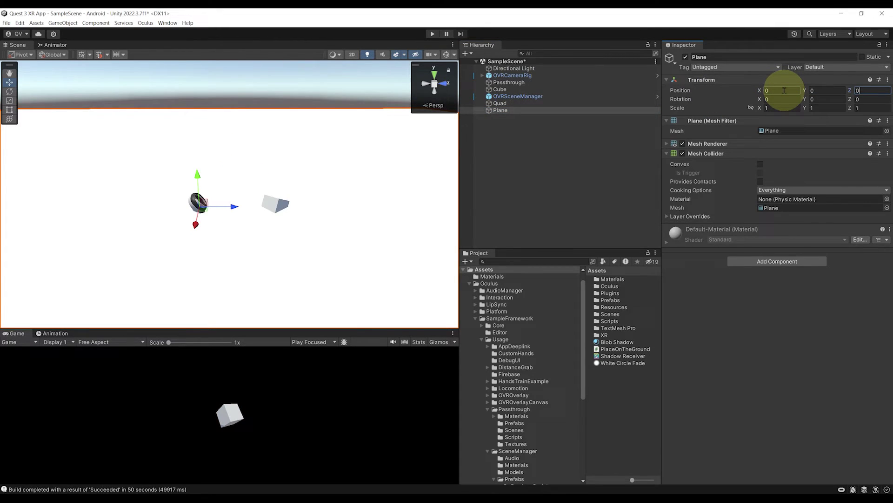
key("ctrl+s")
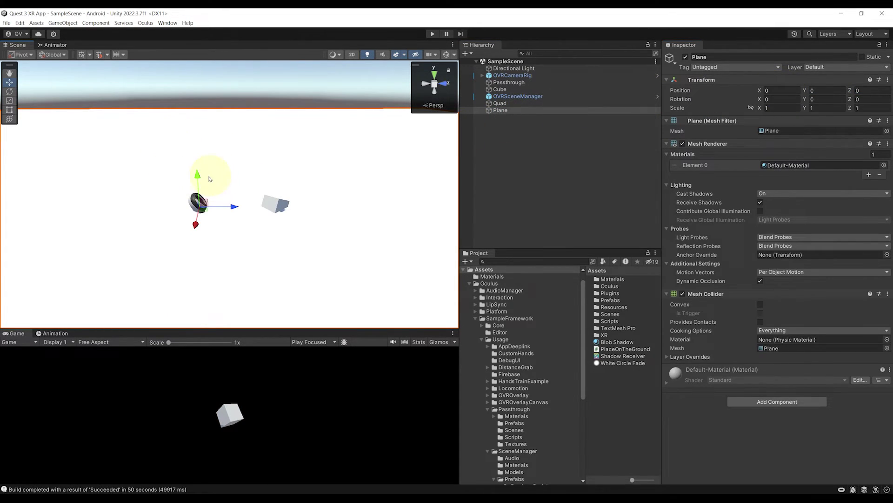
mouse_move(199, 179)
left_mouse_down()
mouse_move(205, 206)
mouse_move(315, 217)
mouse_move(343, 237)
mouse_move(136, 238)
mouse_move(138, 209)
mouse_move(279, 205)
mouse_move(133, 185)
mouse_move(255, 145)
mouse_move(375, 186)
mouse_move(316, 221)
mouse_move(235, 207)
mouse_move(160, 219)
mouse_move(261, 187)
mouse_move(219, 189)
mouse_move(319, 155)
mouse_move(222, 153)
mouse_move(124, 175)
mouse_move(170, 190)
mouse_move(309, 189)
mouse_move(295, 194)
mouse_move(310, 204)
mouse_move(212, 170)
left_mouse_up()
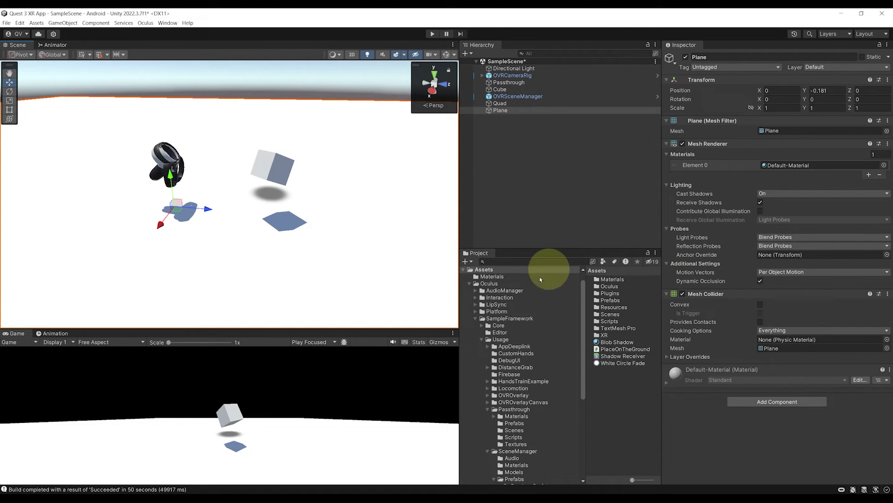
Collapse the Oculus folder and select the Shadow Receiver shader in Assets to examine its properties.
left_click(470, 285)
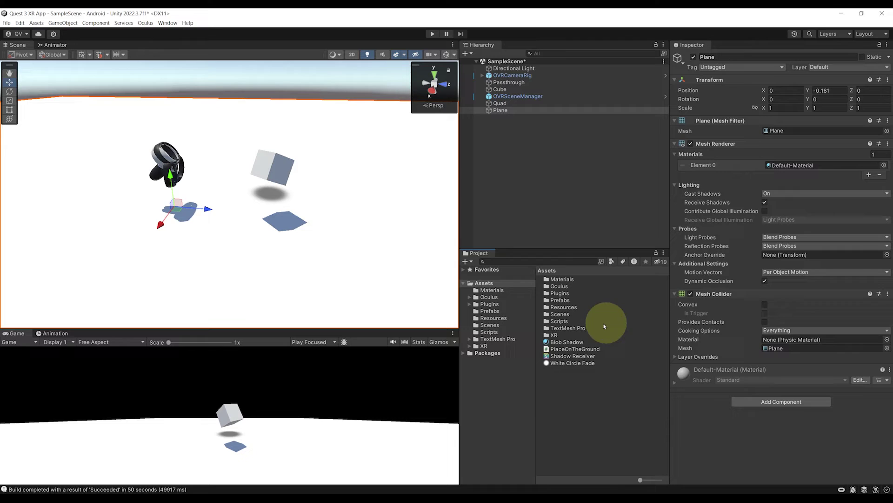
left_click(579, 357)
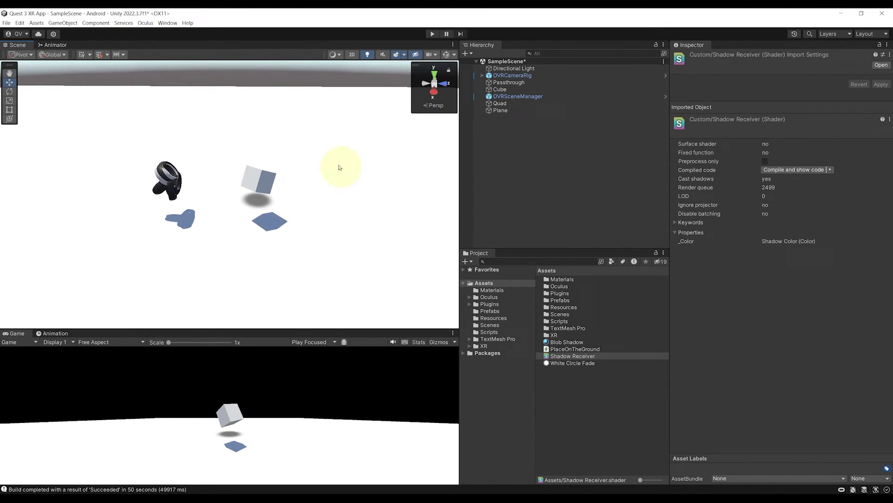
scroll(290, 209, "up", 5)
scroll(181, 253, "down", 3)
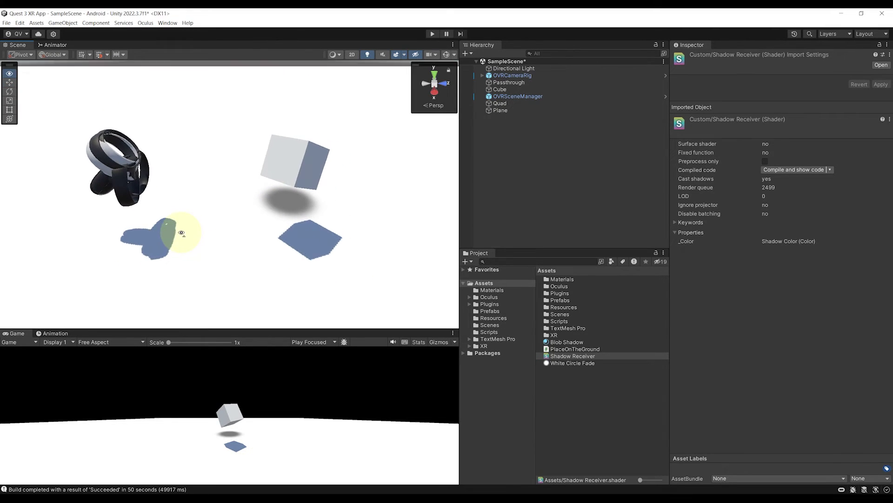
Examine the Shadows options in the project's Quality settings, including resolution, distance and cascades, and look over the scene's real-time shadows.
scroll(215, 237, "up", 4)
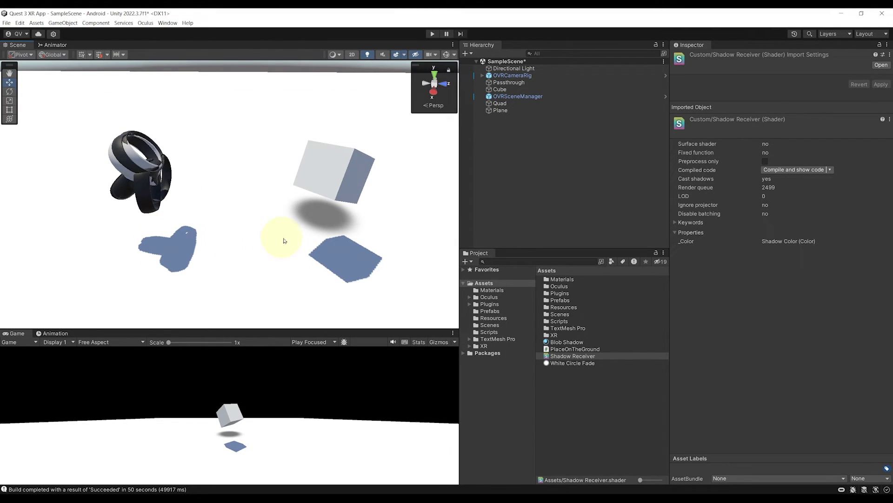
left_click_drag(285, 240, 221, 226, "alt")
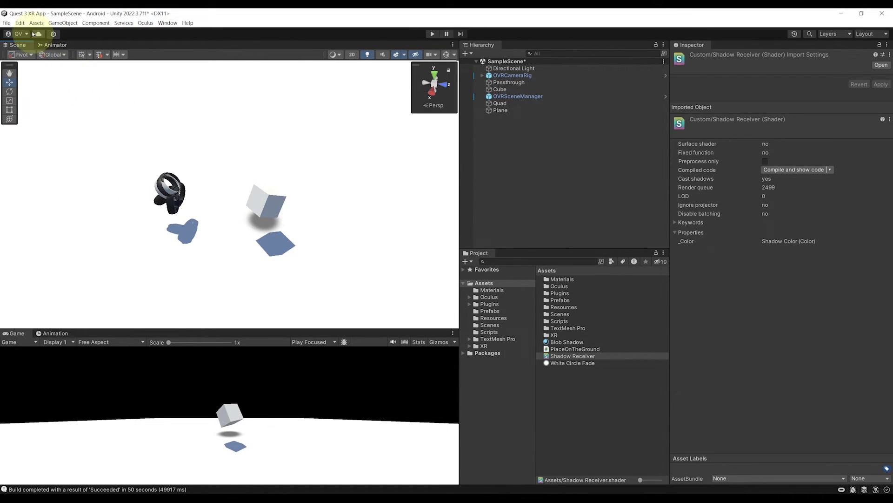
left_click(20, 24)
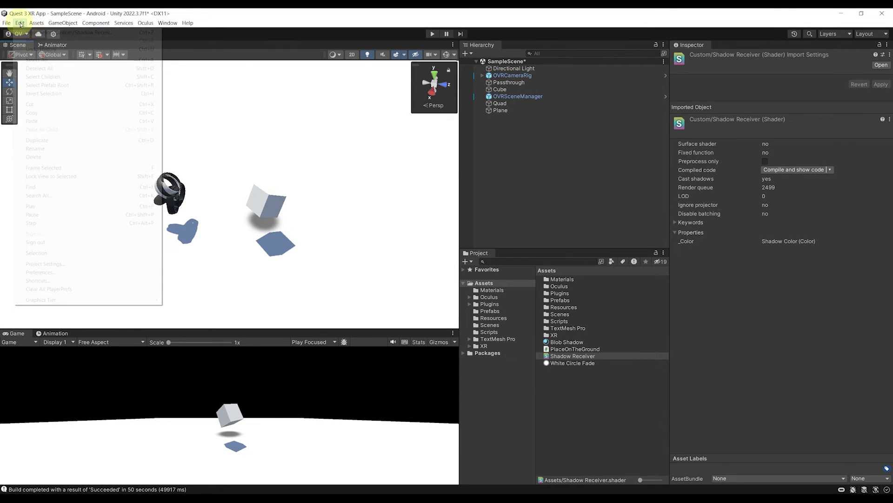
left_click(54, 264)
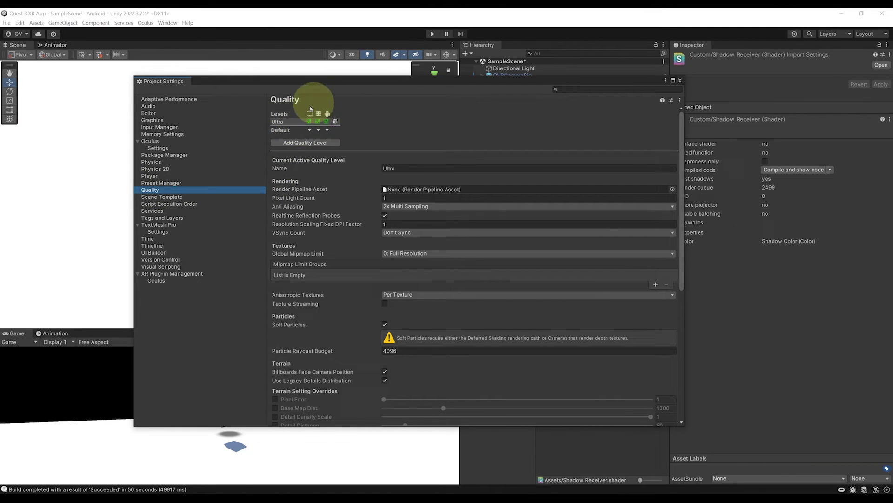
scroll(369, 176, "down", 8)
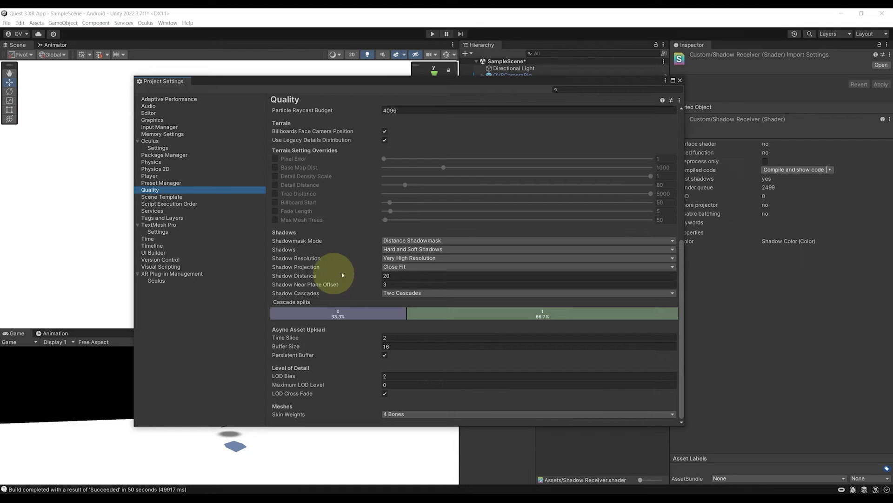
left_click(679, 80)
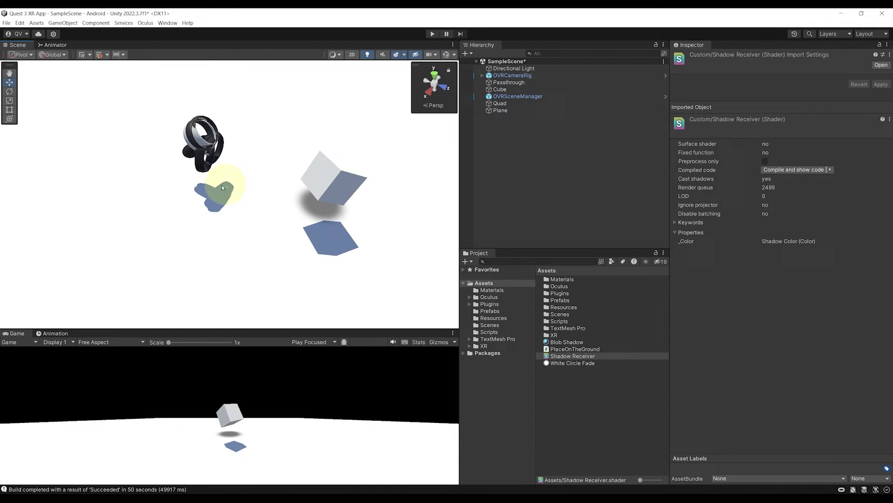
right_click_drag(200, 205, 275, 178)
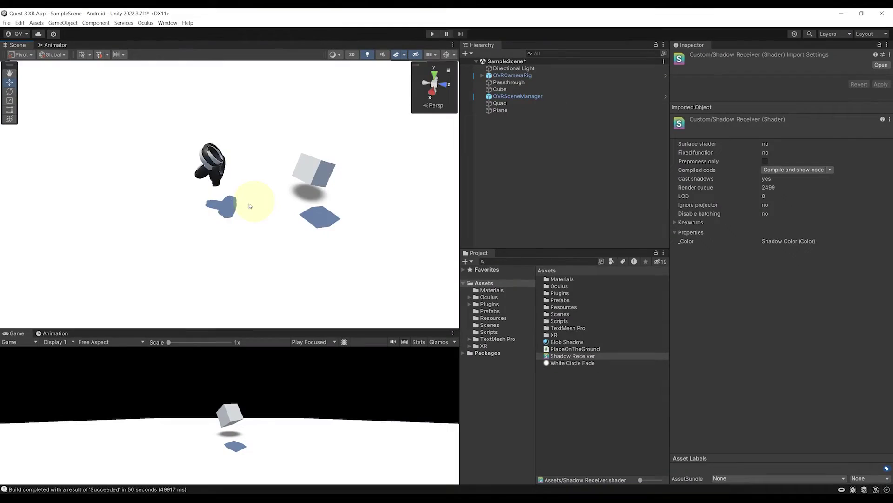
Create a material from the Shadow Receiver shader, keep its default name, and apply it to the Plane.
left_click(580, 356)
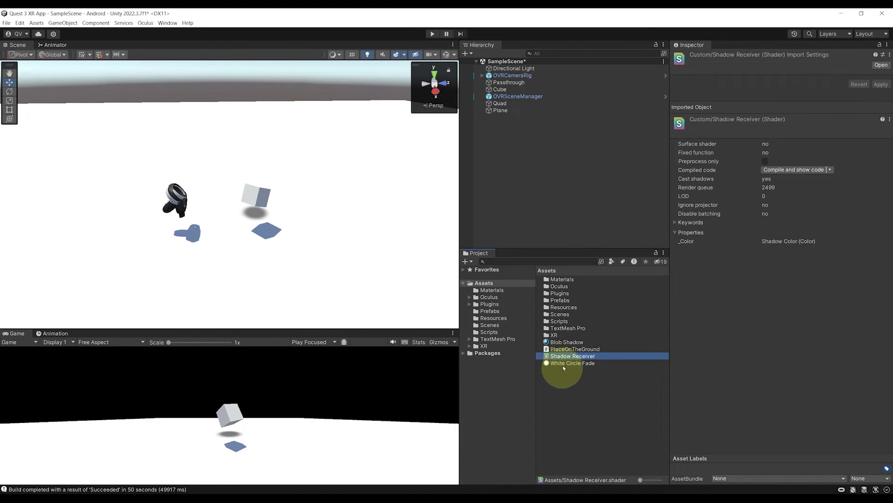
right_click(563, 355)
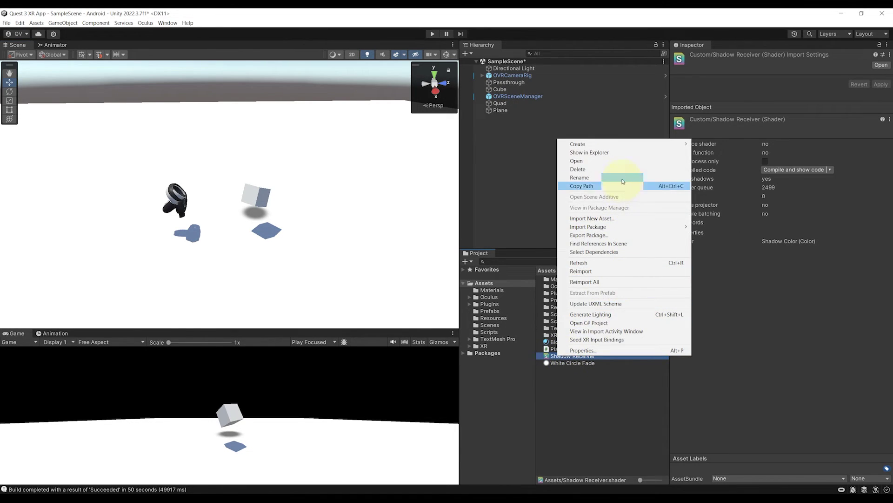
mouse_move(605, 144)
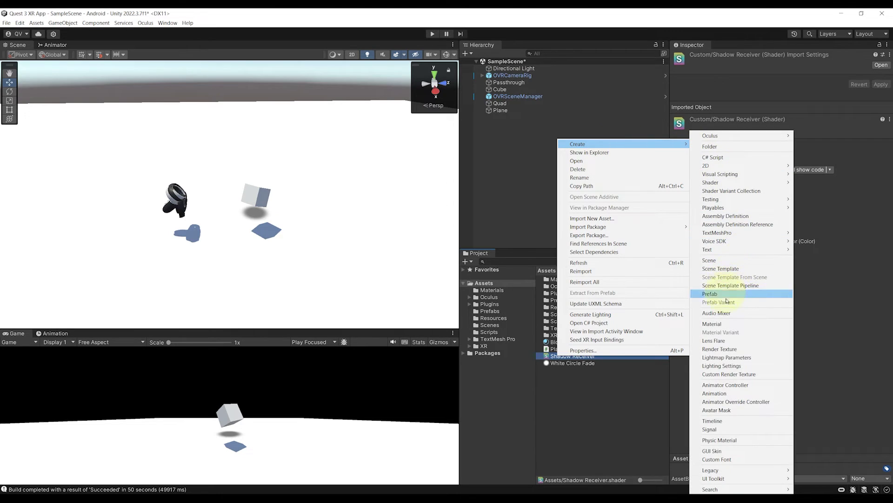
left_click(712, 324)
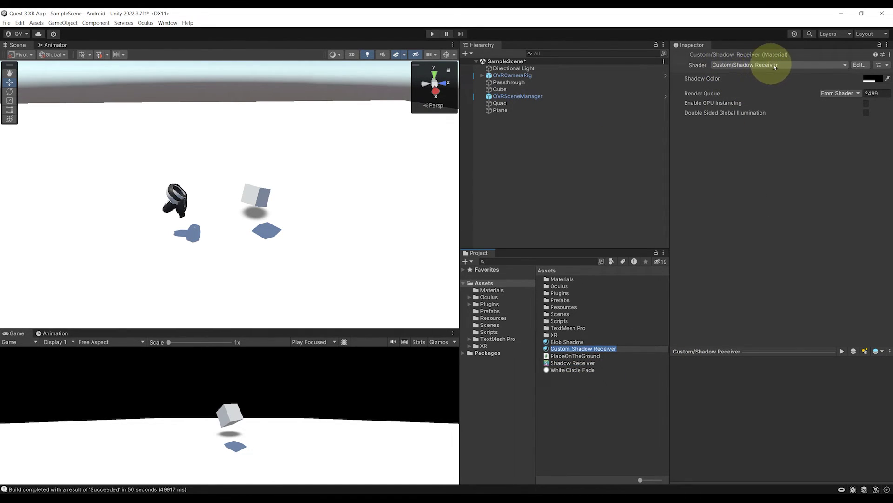
key("Return")
middle_click_drag(335, 236, 325, 223)
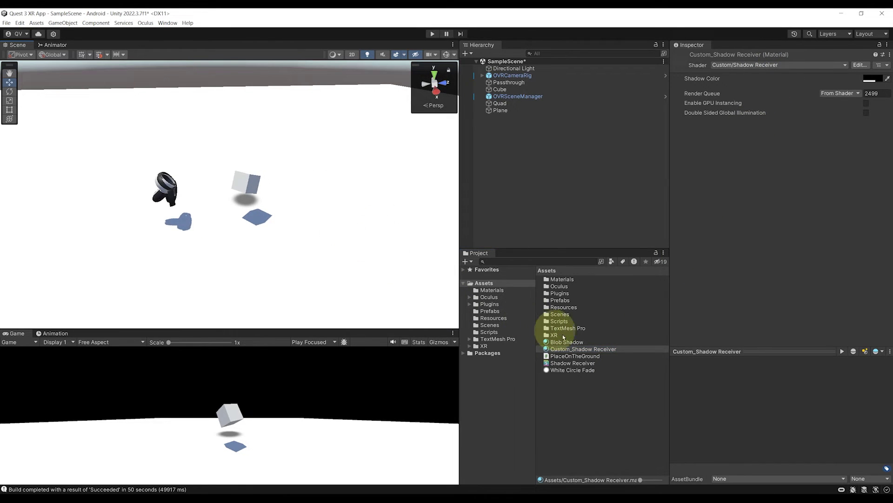
left_click_drag(577, 350, 239, 214)
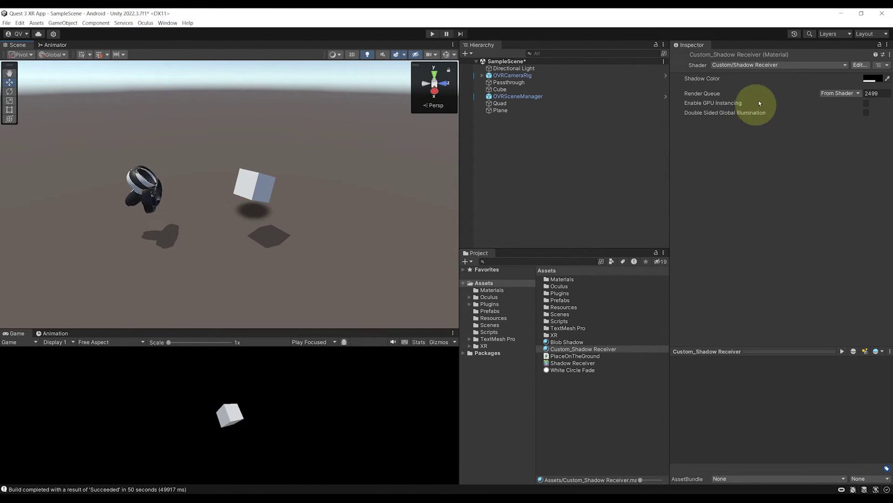
Set the alpha of the Custom_Shadow Receiver material's Shadow Color to 153 and save the scene.
left_click(874, 81)
left_click_drag(838, 149, 847, 237)
left_click(837, 247)
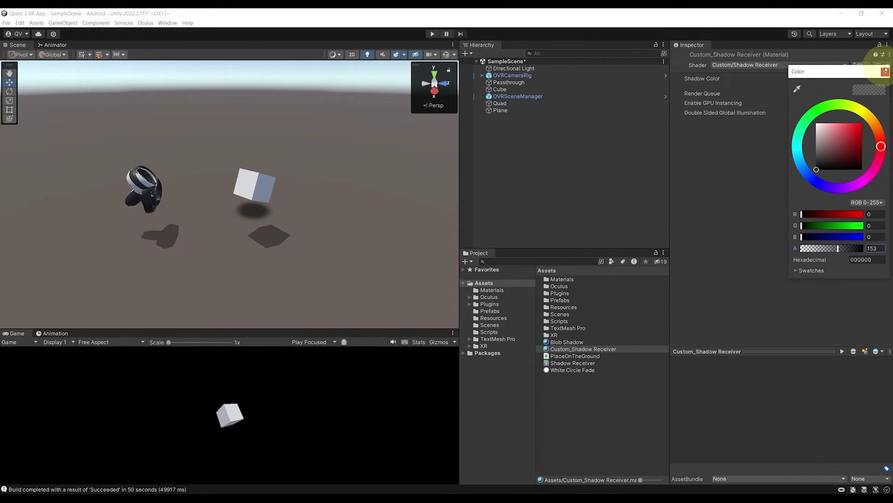
left_click(885, 70)
key("ctrl+s")
Set the Directional Light's rotation to X 90 and Y 0, and save the scene.
left_click_drag(357, 134, 414, 115, "alt")
left_click(520, 71)
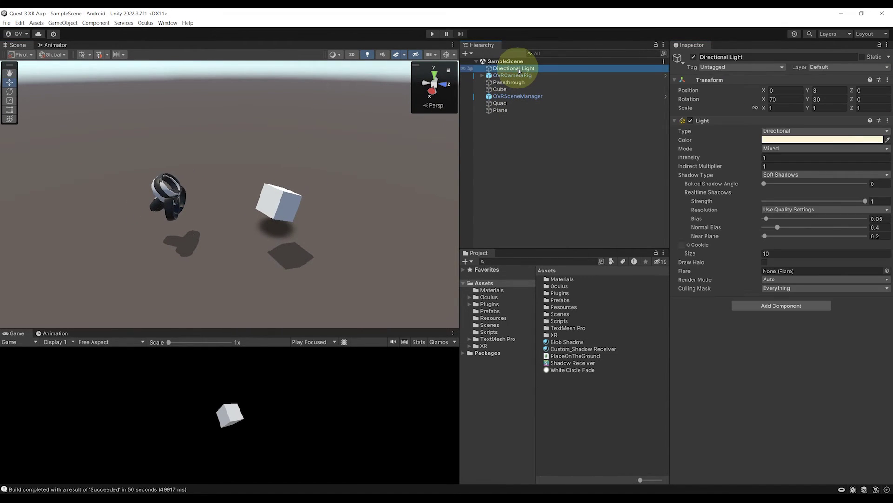
left_click_drag(298, 173, 279, 193, "alt")
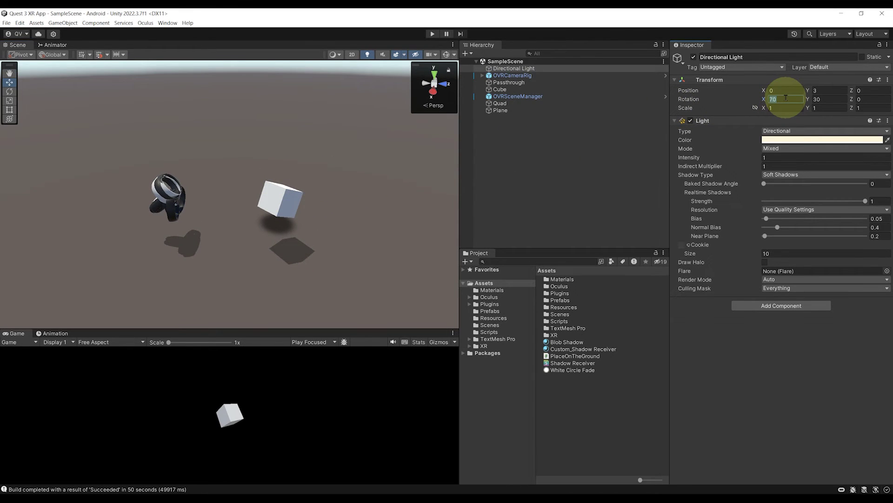
type("90")
key("ctrl+s")
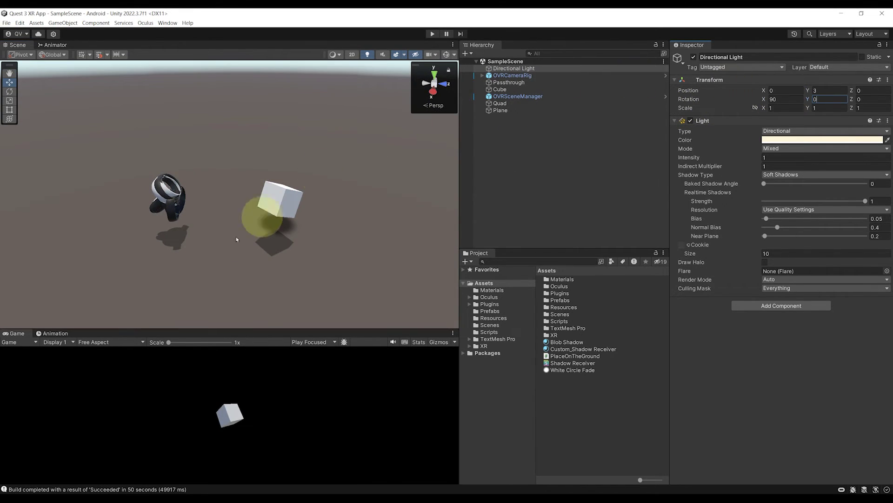
Duplicate the Cube and move the copy along X to about -0.32, beside the original.
left_click_drag(265, 205, 242, 233, "alt")
left_click(498, 103)
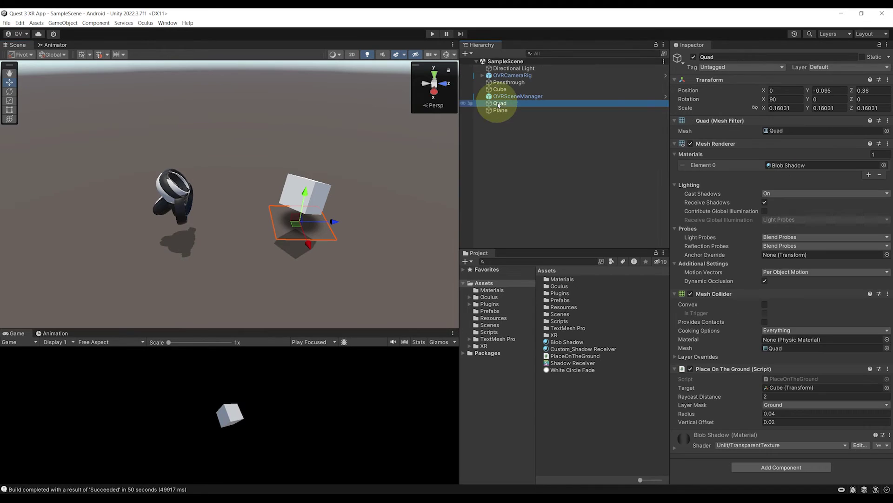
key("f")
left_click(499, 88)
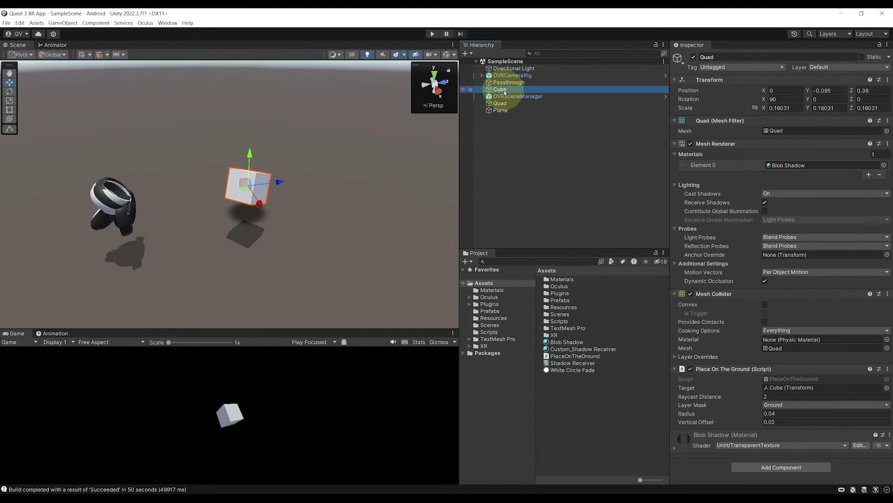
key("ctrl+d")
left_click(262, 203)
left_click_drag(262, 204, 405, 163)
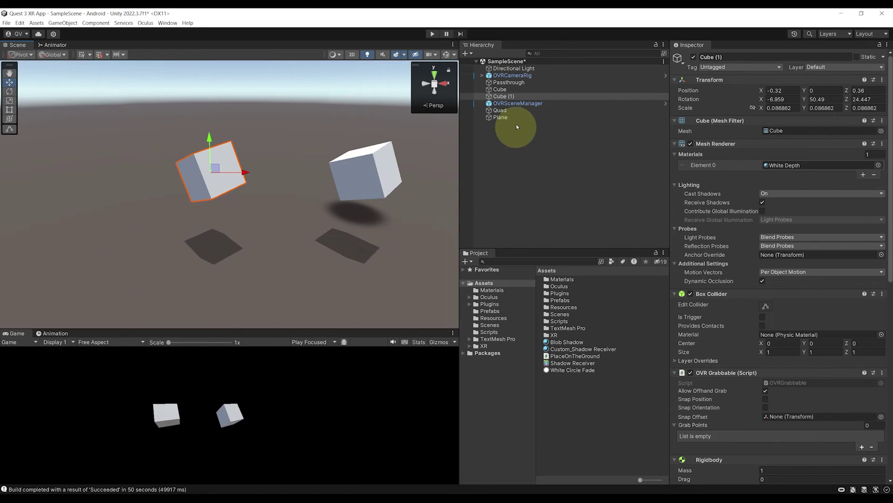
Turn Cast Shadows off on the original Cube's Mesh Renderer and save the scene.
left_click(500, 90)
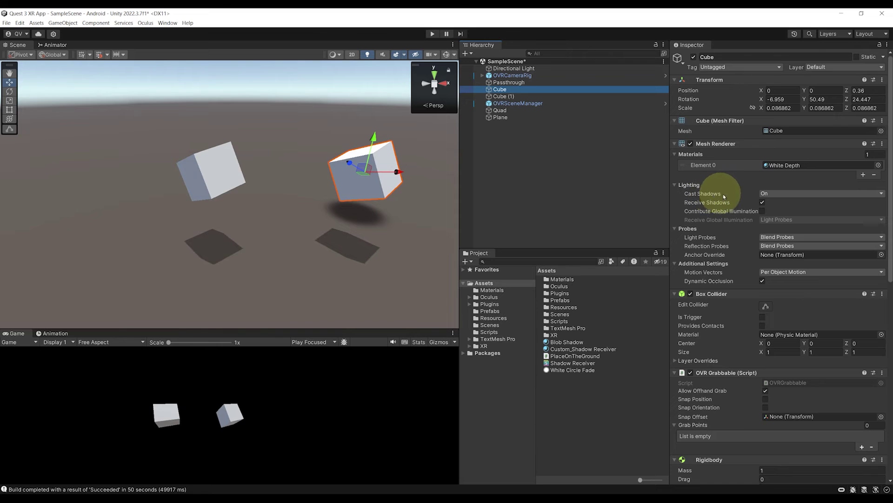
left_click(791, 193)
left_click(772, 186)
middle_click_drag(347, 171, 232, 210)
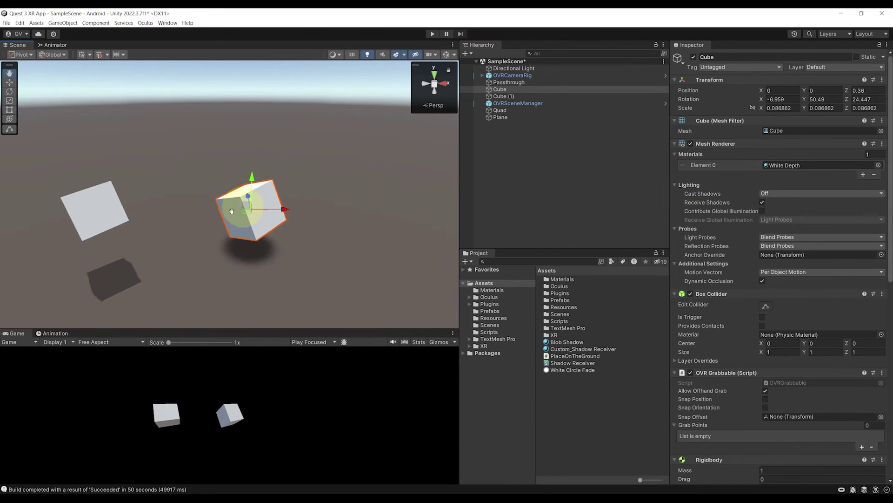
left_click_drag(232, 211, 319, 185, "alt")
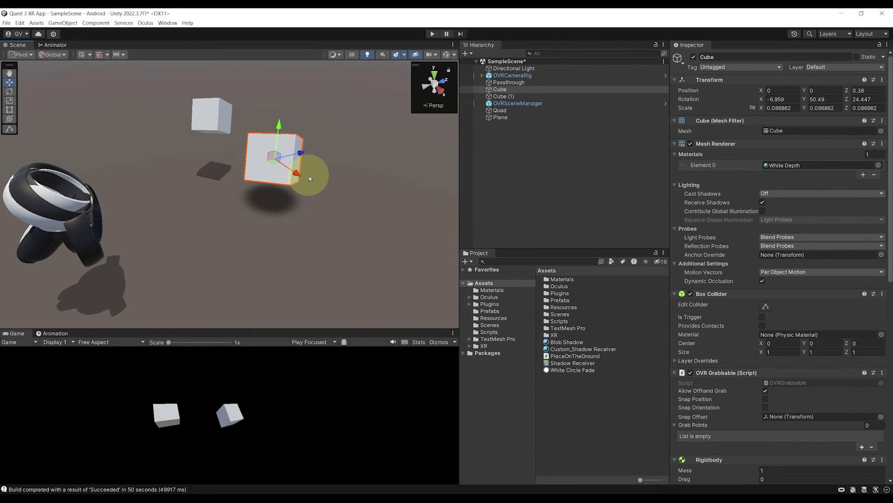
scroll(326, 191, "up", 5)
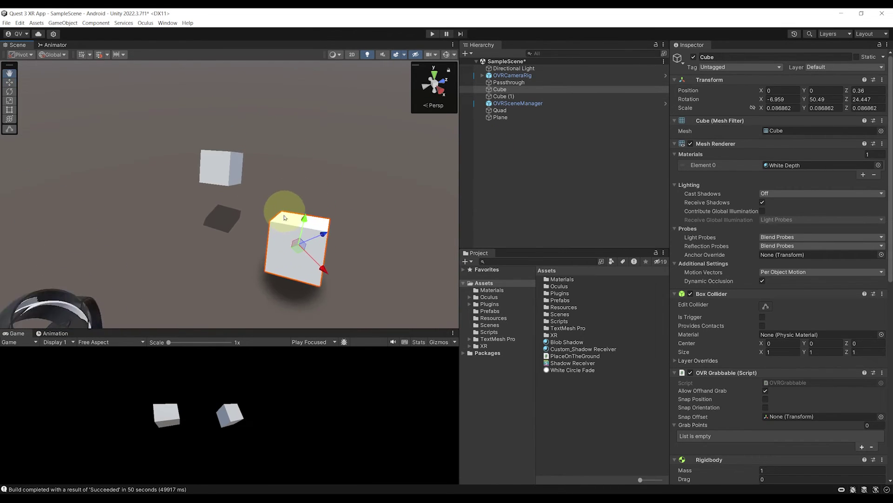
key("ctrl+s")
left_click_drag(240, 173, 478, 197, "alt")
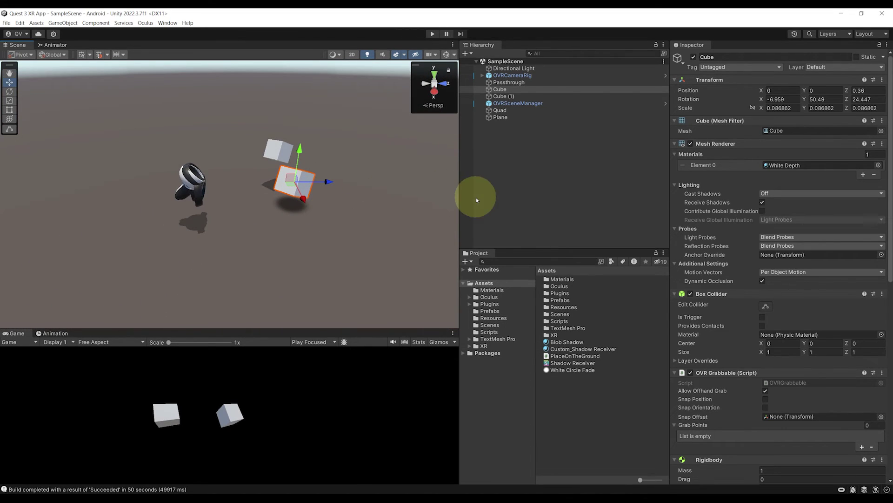
Select the Plane with the shadow receiver material and delete it from the scene.
left_click(287, 230)
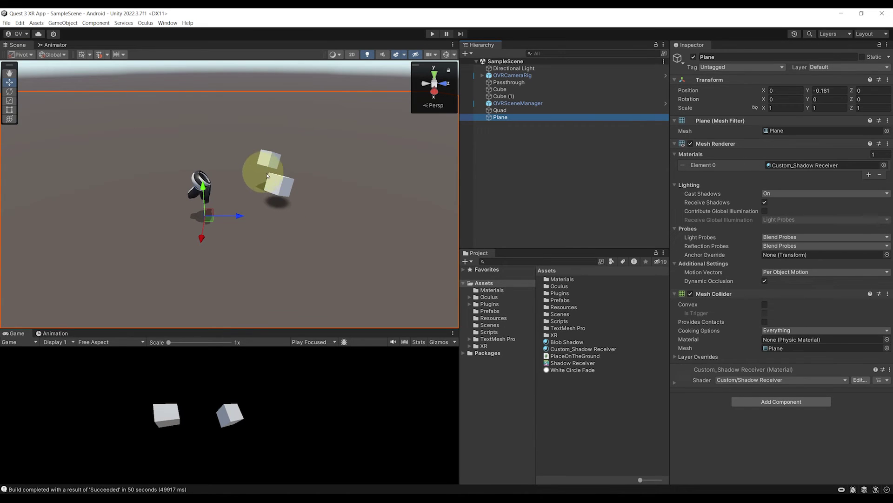
left_click_drag(405, 247, 388, 204, "alt")
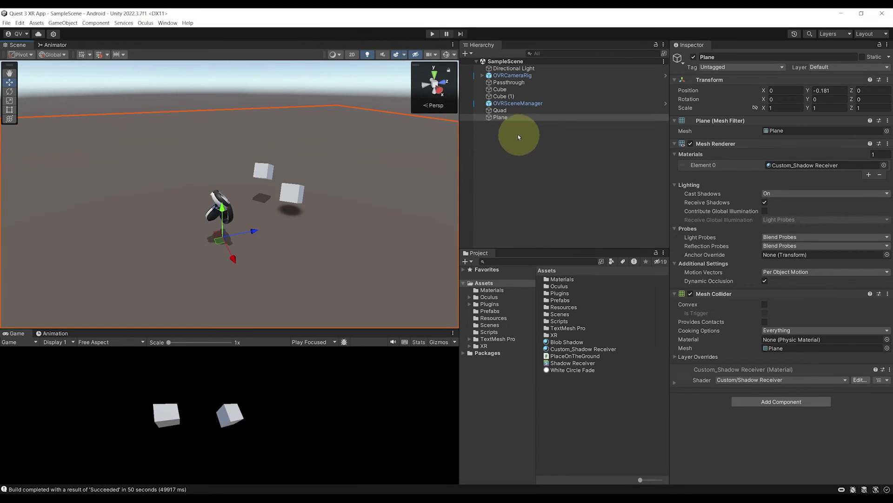
left_click(509, 117)
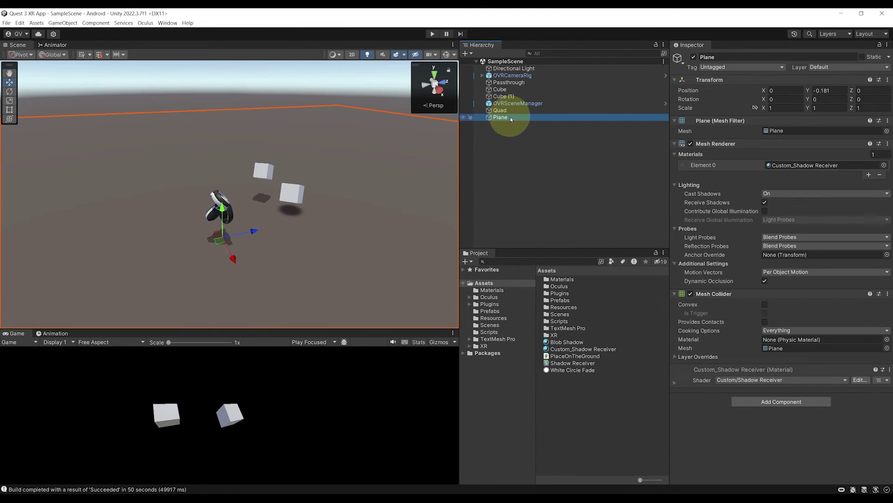
key("Delete")
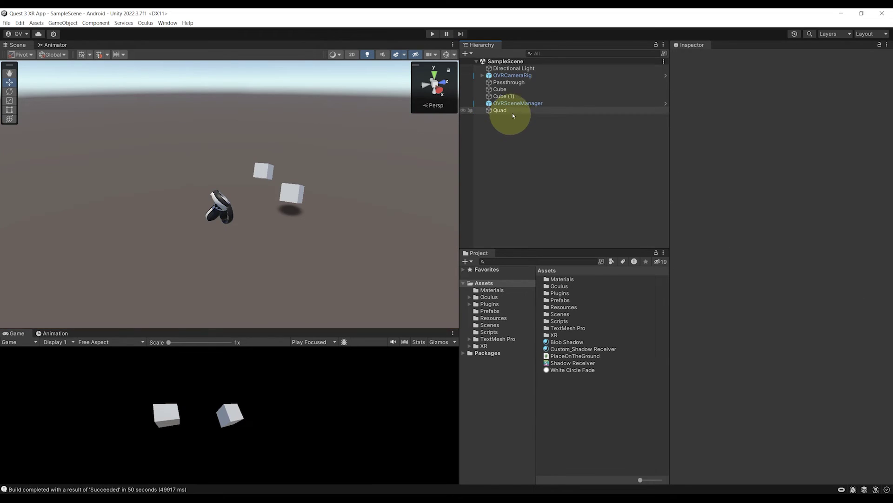
Add a second prefab override to the OVRSceneManager and set its classification to FLOOR.
left_click(522, 104)
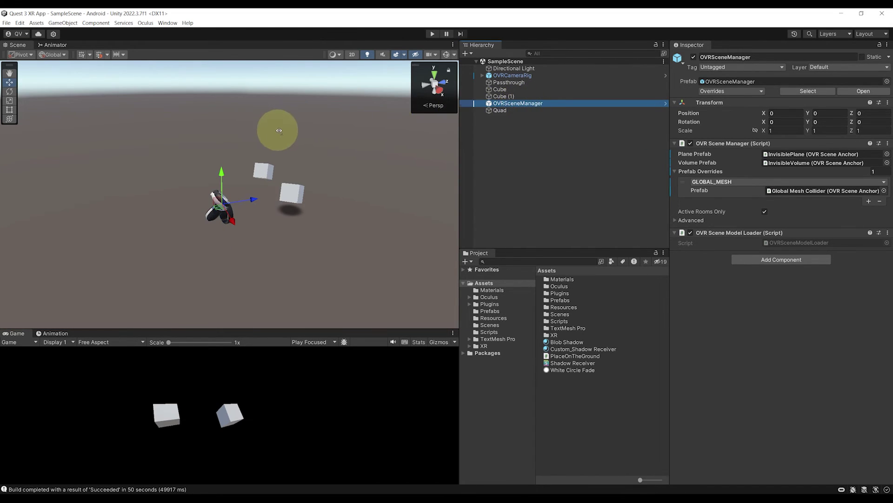
right_click_drag(275, 130, 419, 158)
left_click(869, 201)
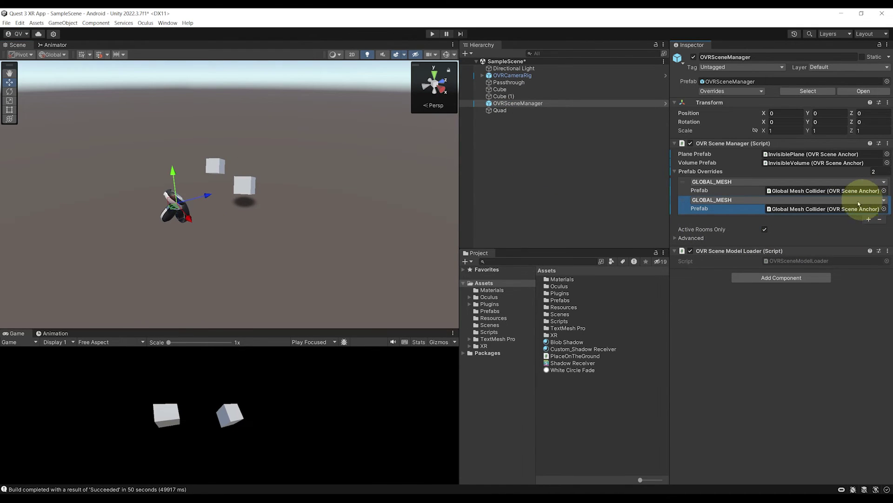
left_click(735, 200)
left_click(712, 211)
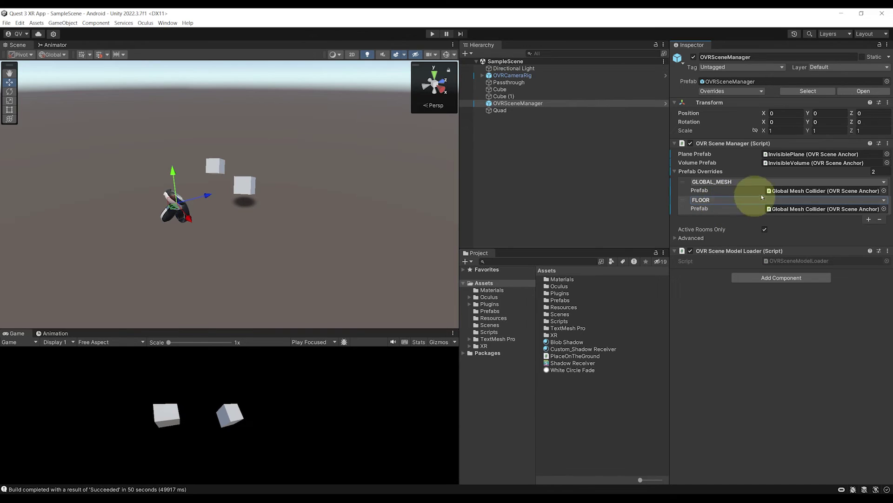
Duplicate the sample framework's Plane prefab and name the copy Plane Shadow Receiver.
left_click(782, 158)
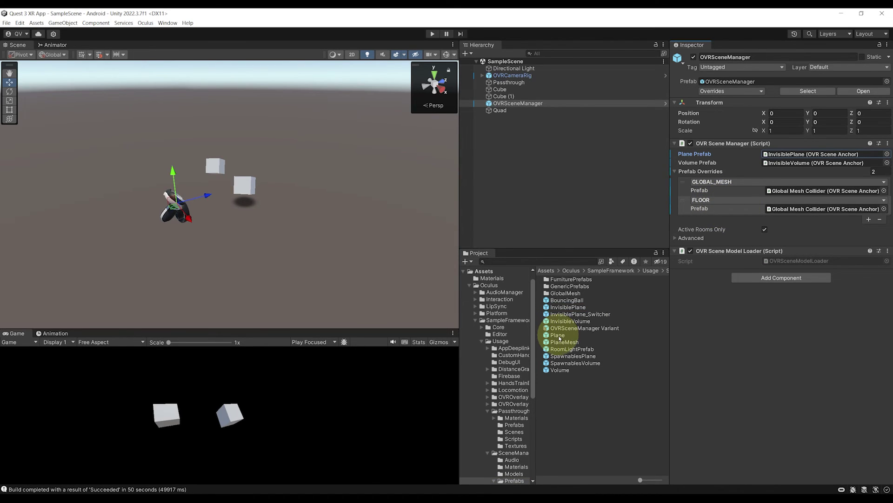
left_click(558, 336)
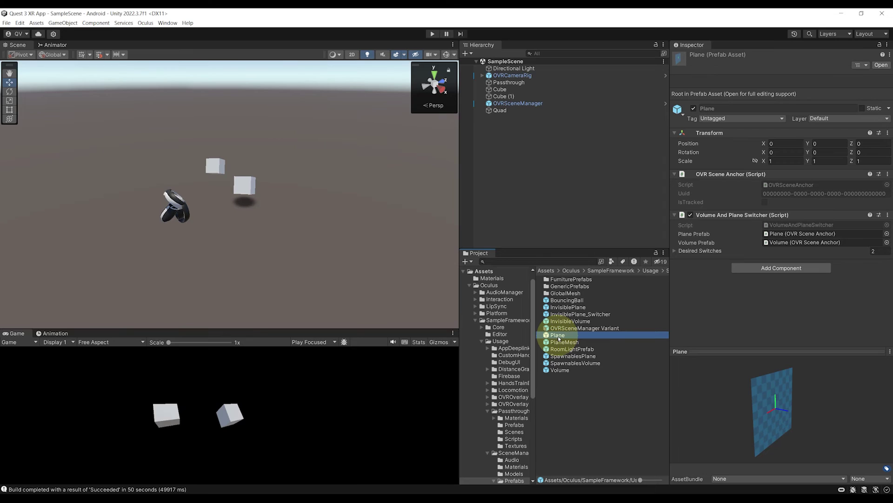
key("ctrl+d")
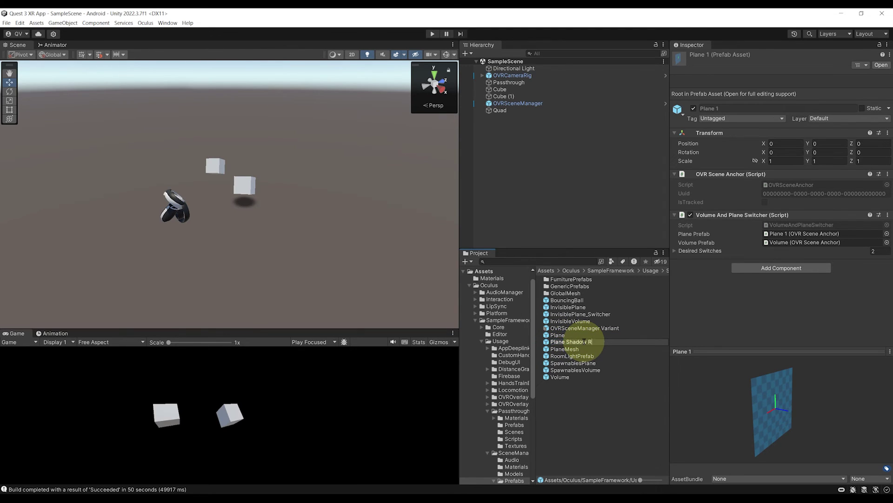
type("er")
key("Return")
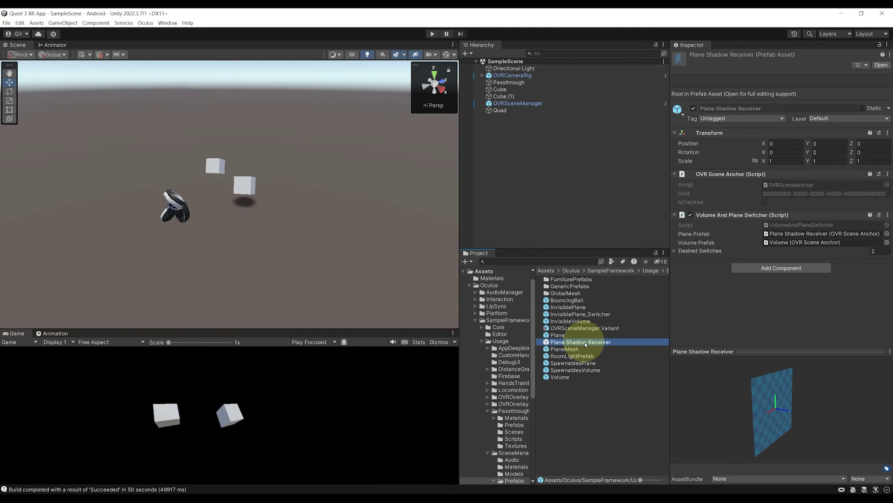
Open the Plane Shadow Receiver prefab and deactivate the Z, X and Y axis objects under Mesh.
double_click(586, 344)
left_click(489, 79)
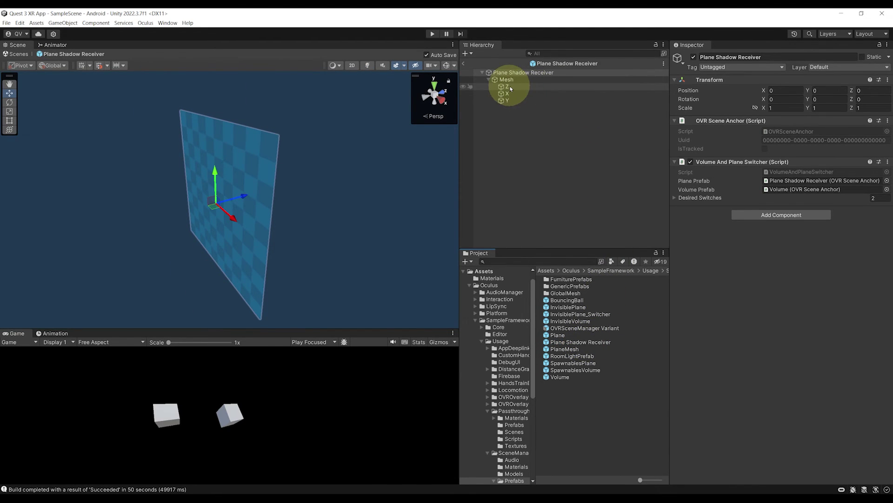
left_click(507, 86)
left_click(509, 100, "shift")
scroll(269, 180, "up", 4)
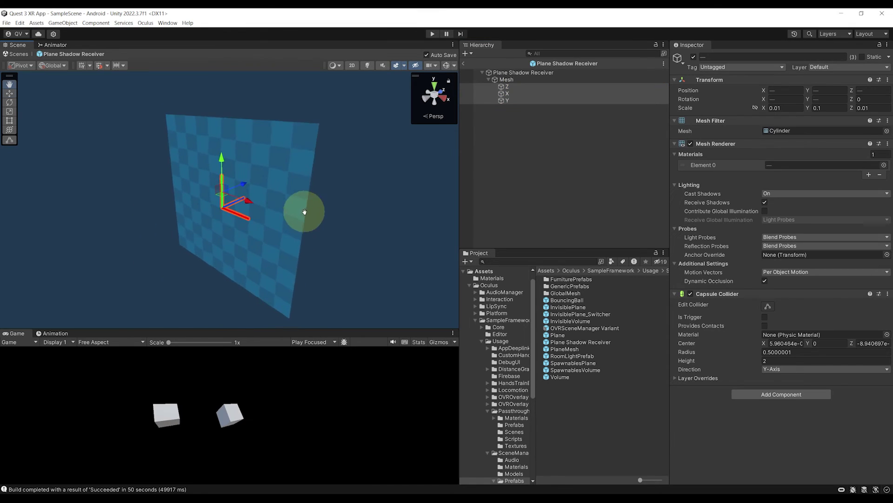
left_click(693, 58)
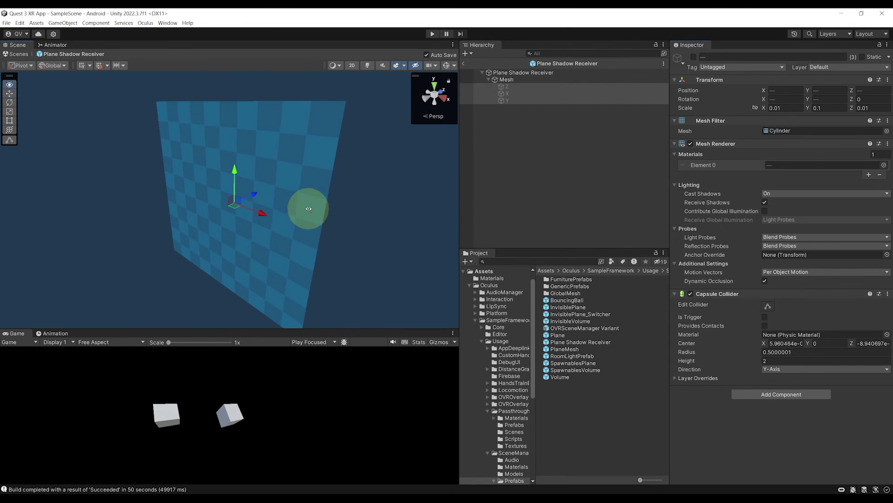
right_click_drag(305, 208, 286, 177)
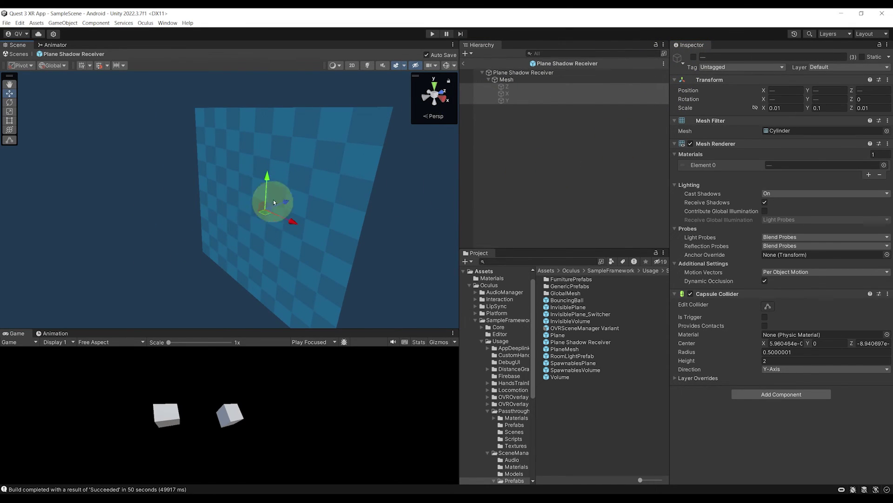
Assign the Custom_Shadow Receiver material to the prefab's Mesh object and return to the scene.
left_click(512, 80)
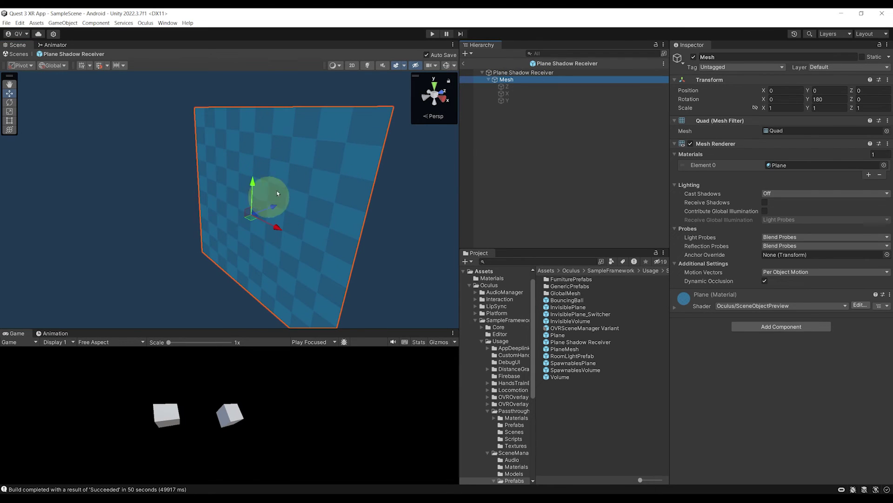
right_click_drag(277, 193, 289, 178)
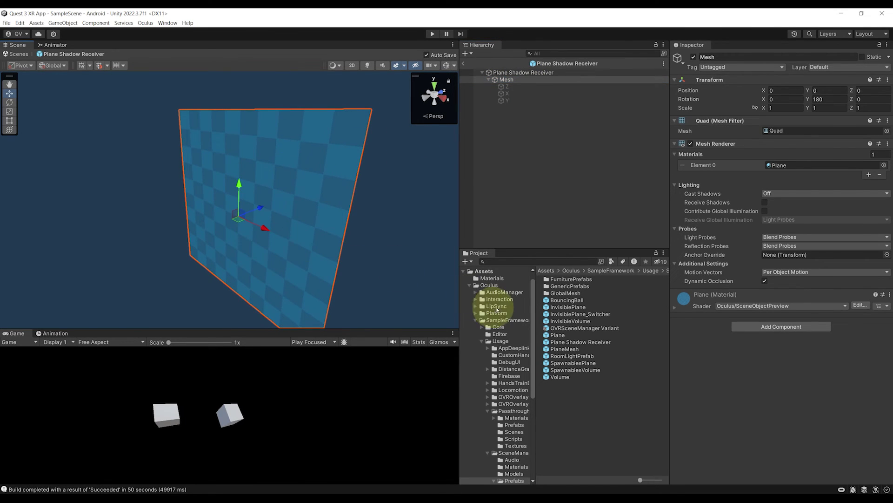
left_click(483, 271)
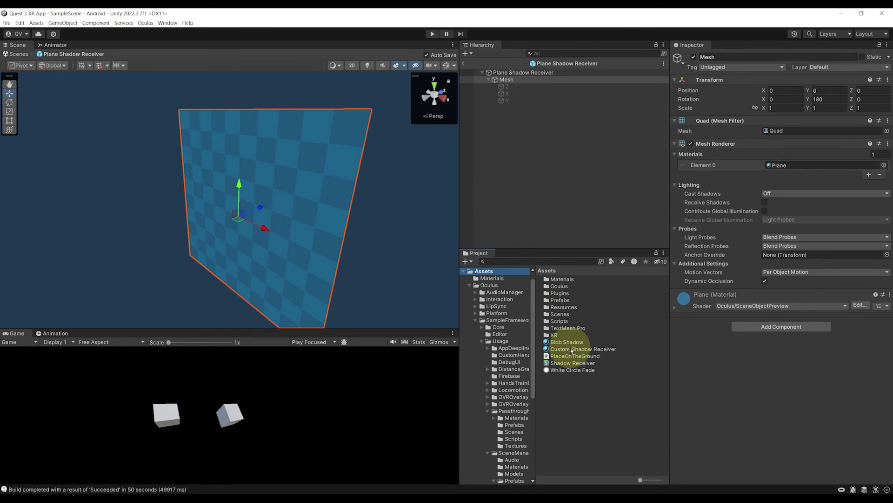
left_click_drag(572, 349, 797, 165)
right_click_drag(316, 154, 328, 145)
left_click(465, 64)
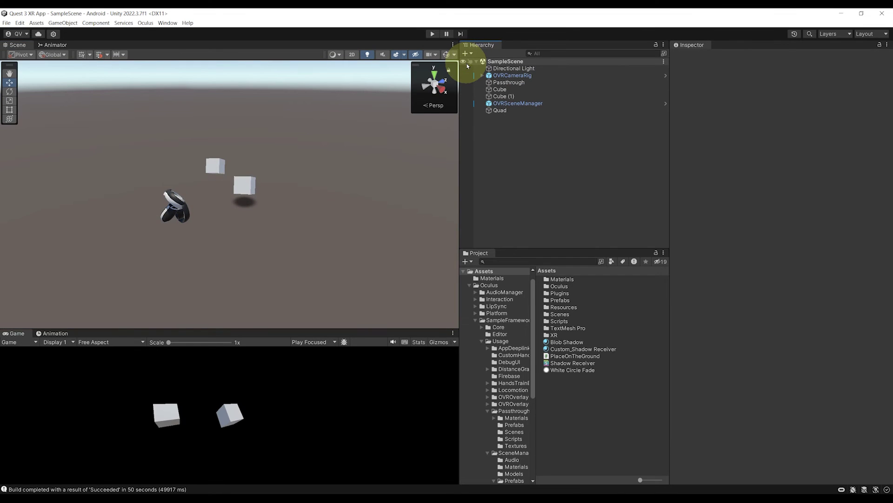
Set the OVRSceneManager's FLOOR override to use the Plane Shadow Receiver prefab.
left_click(513, 102)
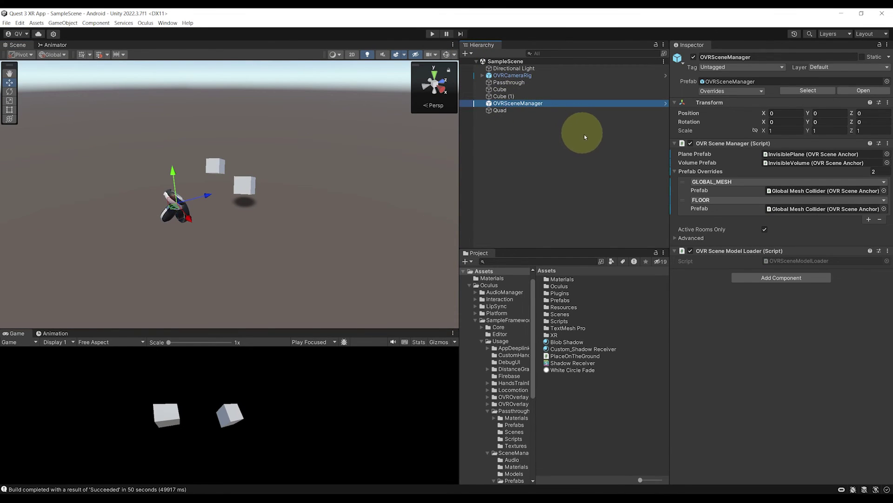
left_click(782, 154)
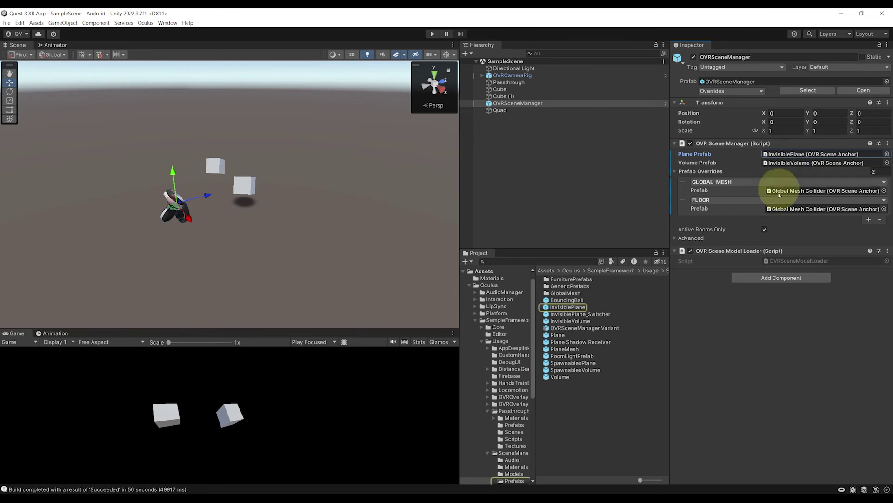
left_click(563, 343)
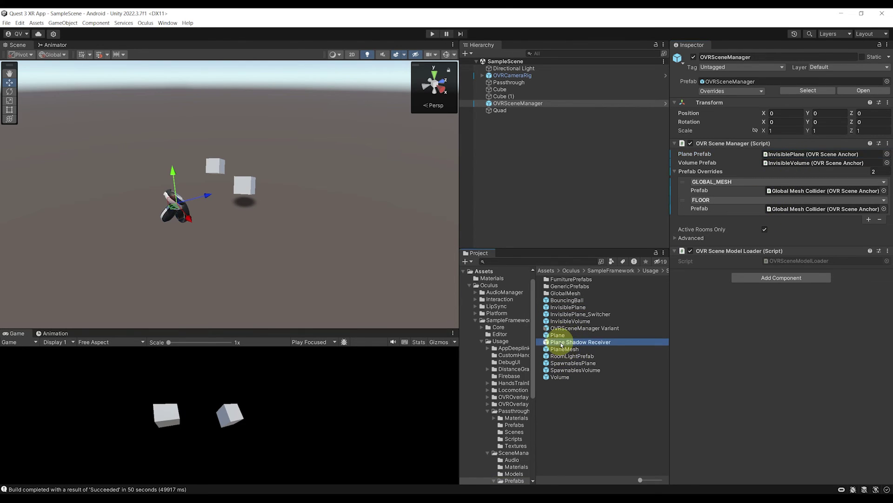
left_click_drag(592, 338, 794, 213)
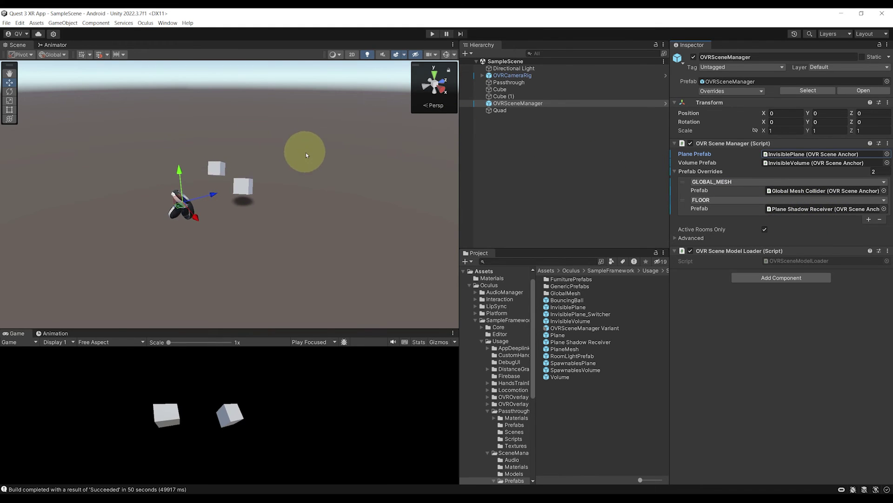
left_click_drag(303, 150, 185, 245, "alt")
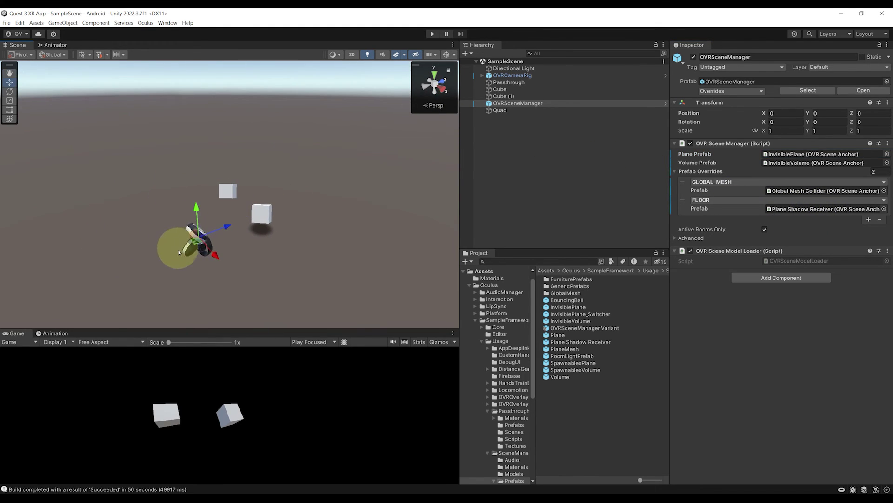
Reopen the Plane Shadow Receiver prefab, enable Receive Shadows on its Mesh object, and return to the scene.
left_click(824, 208)
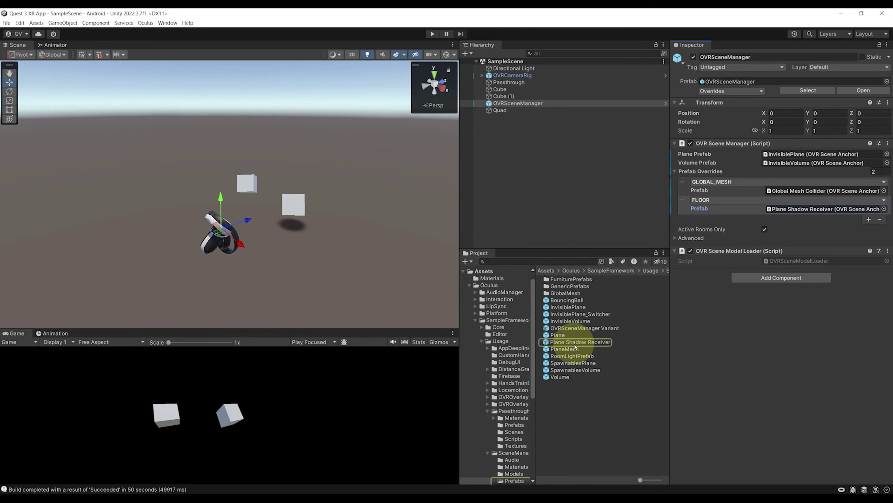
double_click(576, 345)
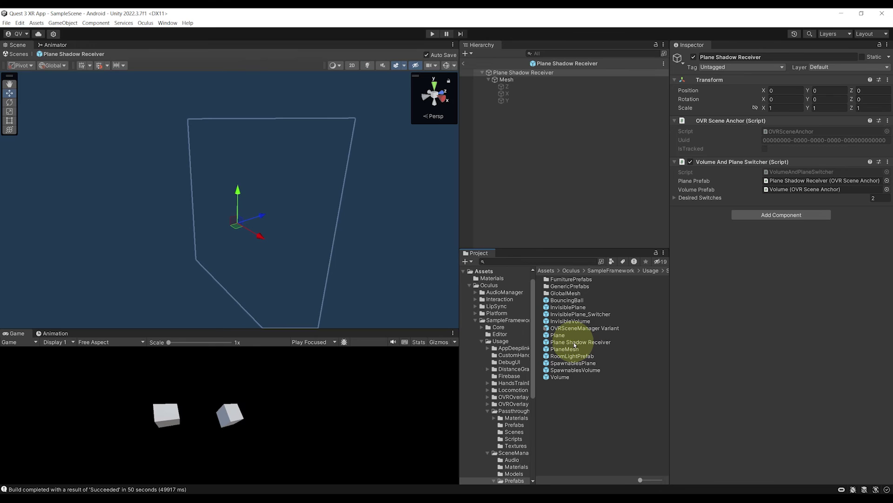
left_click(522, 79)
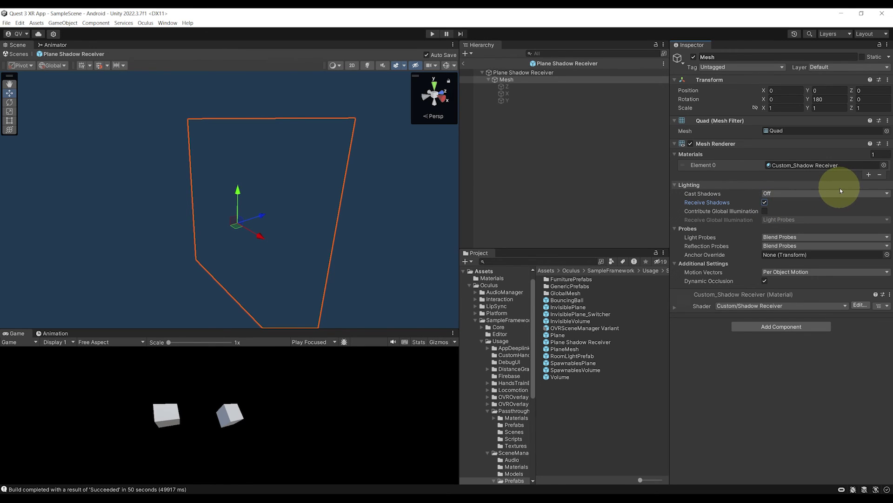
left_click(463, 64)
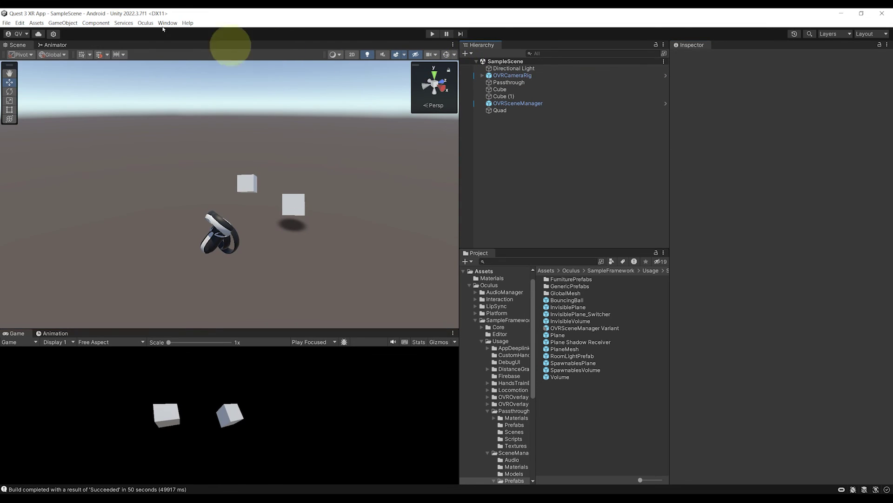
Open the project's save and build commands.
left_click(20, 22)
mouse_move(7, 22)
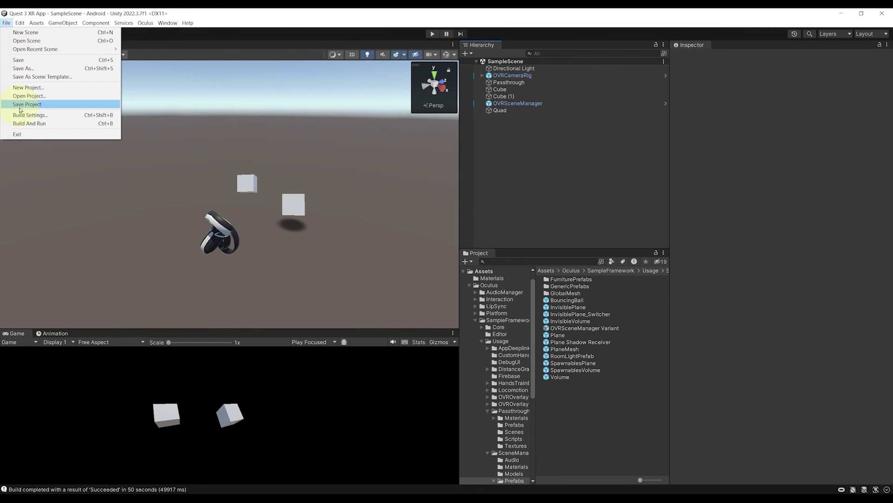